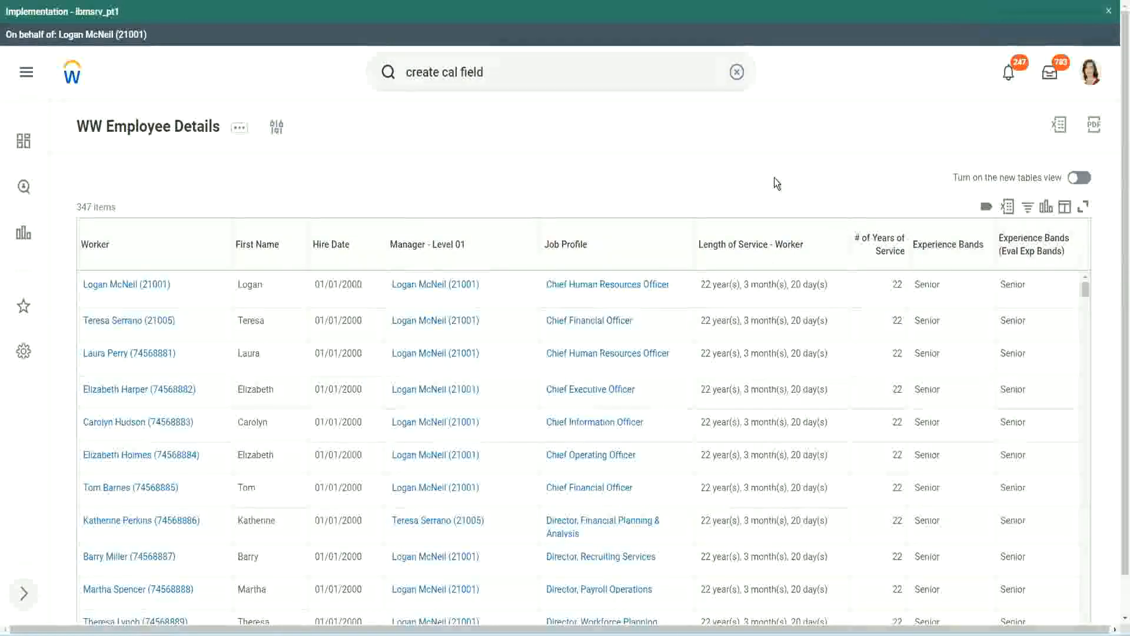
Copy the name of the Evaluate Expression calculated field that derives experience bands from years of service.
click(979, 278)
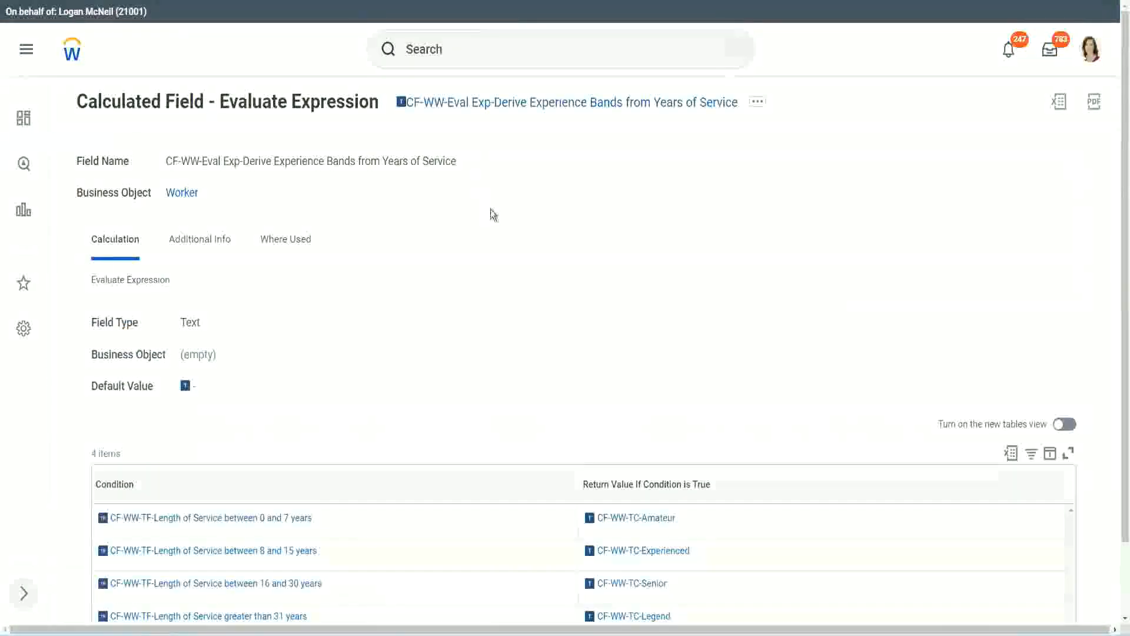
right_click(490, 108)
click(518, 173)
Search for "create calc field" and open the Create Calculated Field task.
click(452, 61)
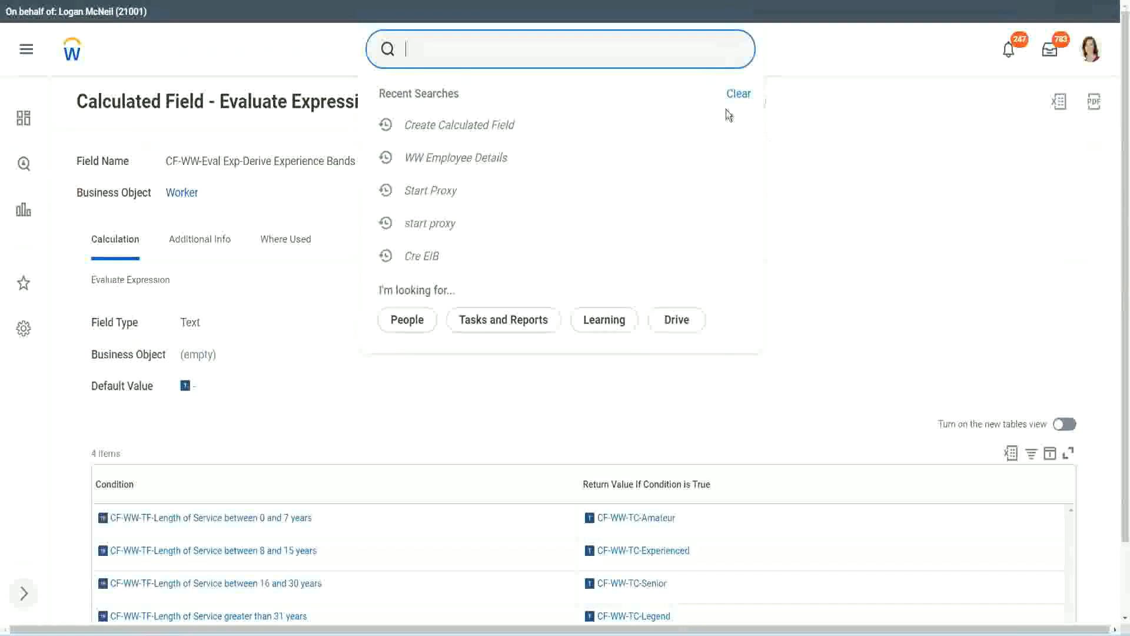
click(448, 44)
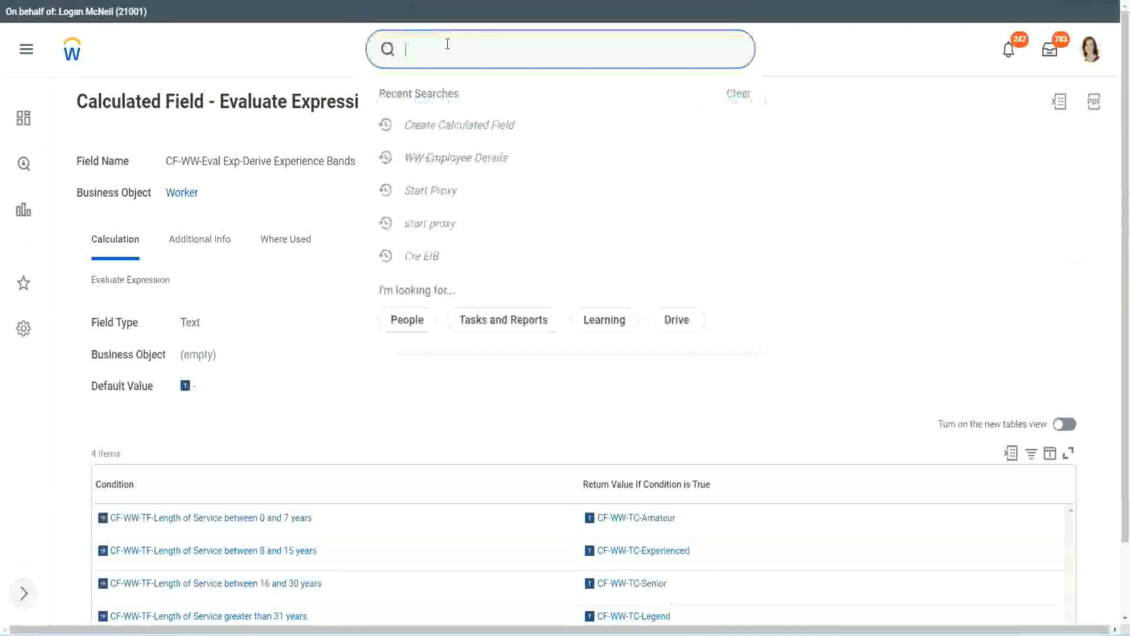
text(create calc)
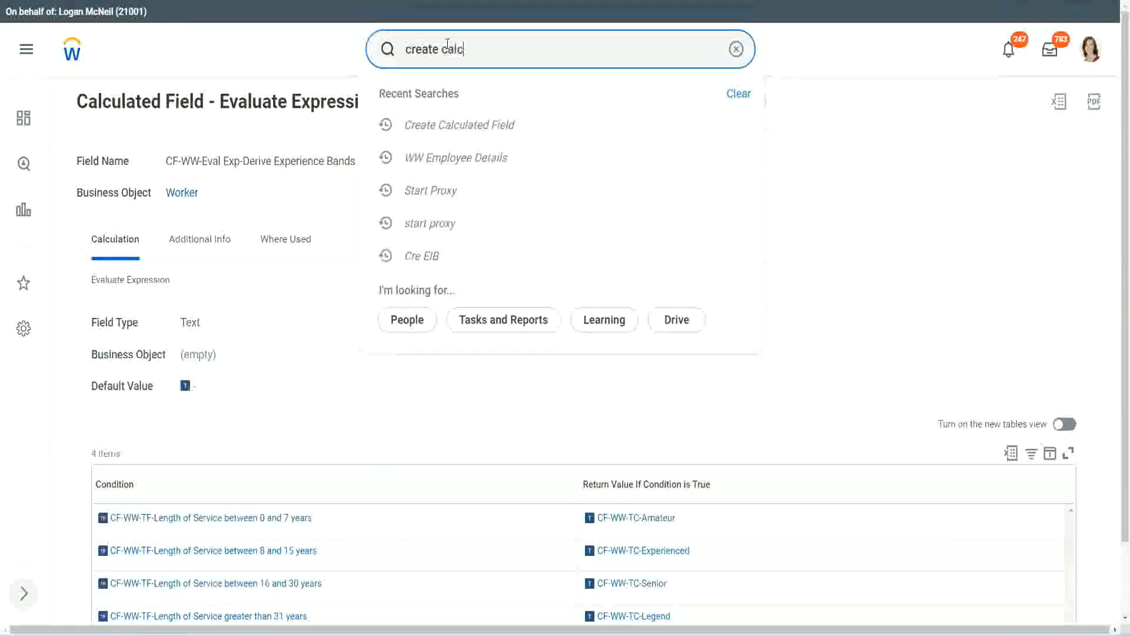
text( field)
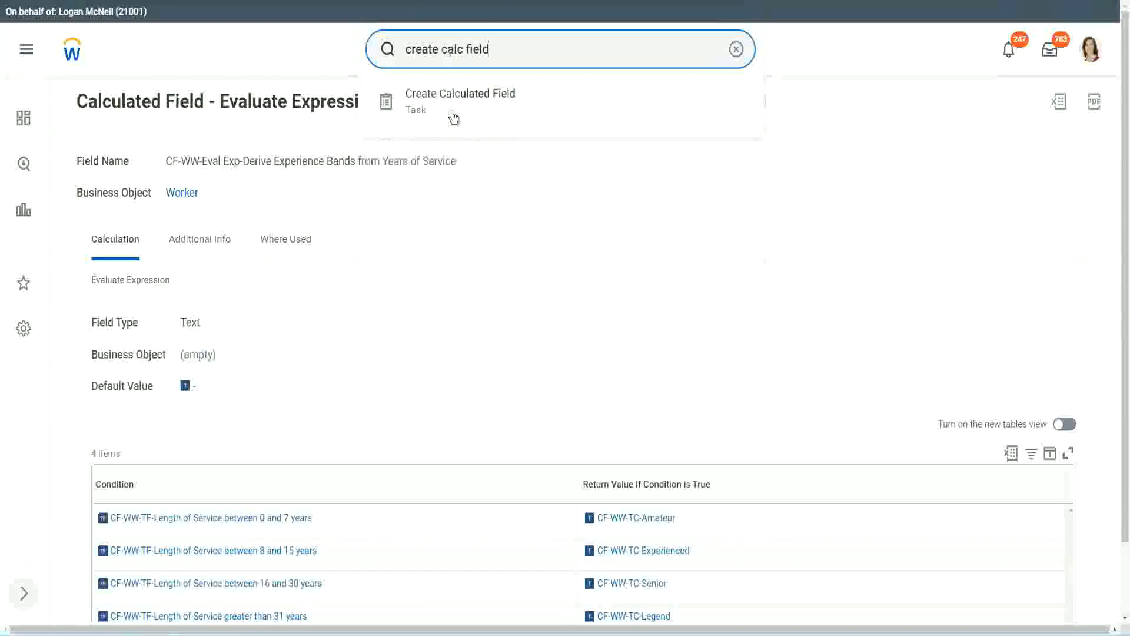
click(465, 108)
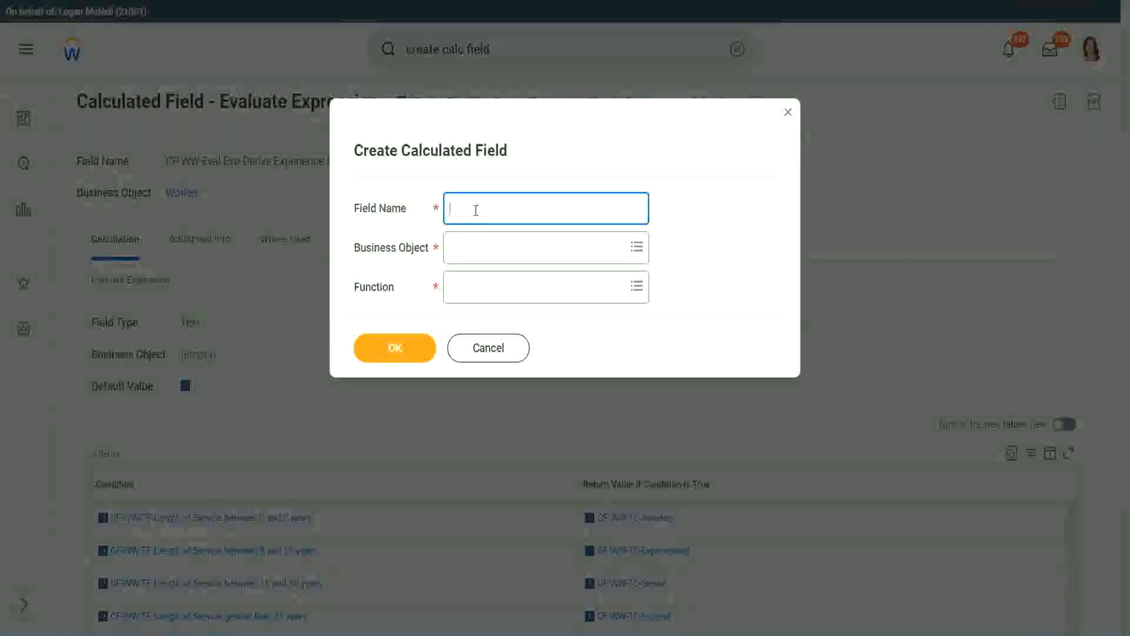
Name the new calculated field "CF-WW-LRB-Identify Experience Bands from years of Service".
text(CF)
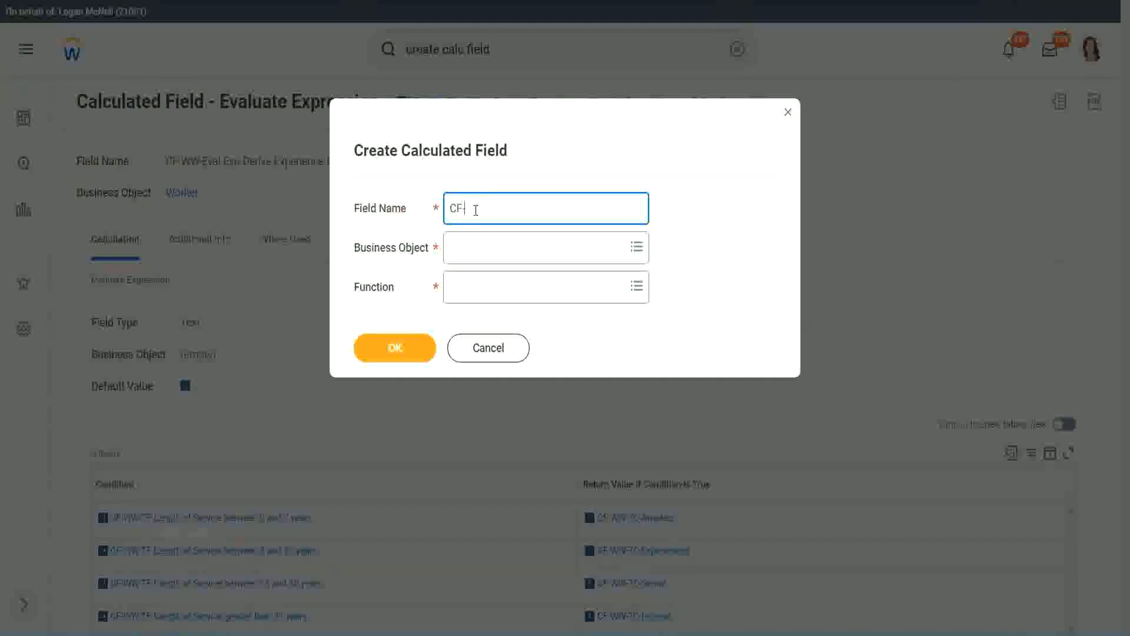
text(-WW)
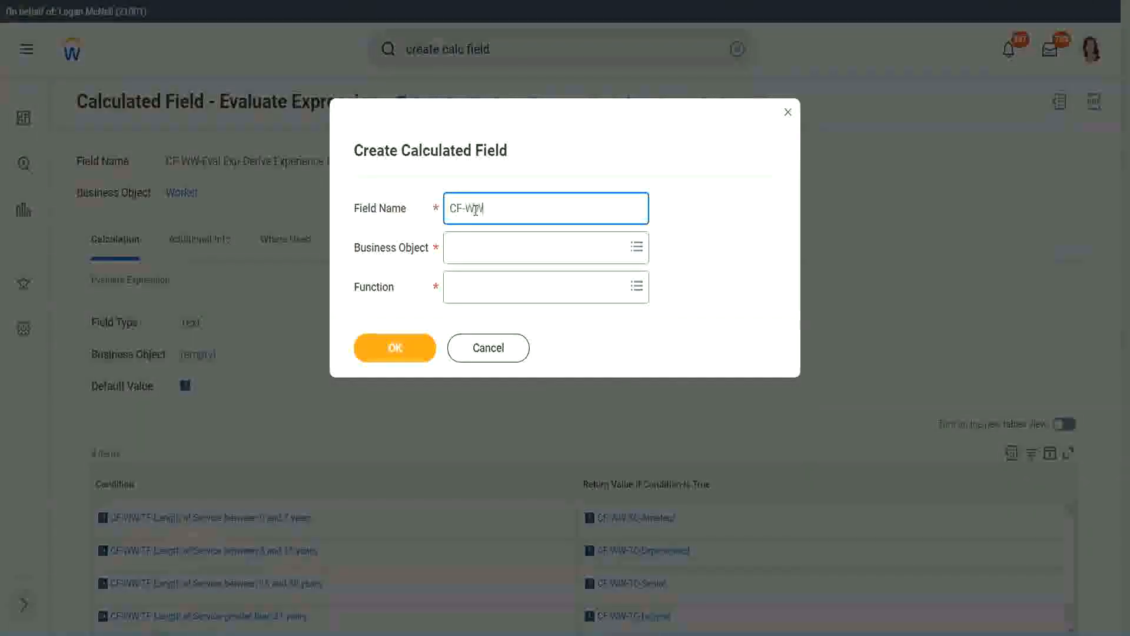
text(-LRB)
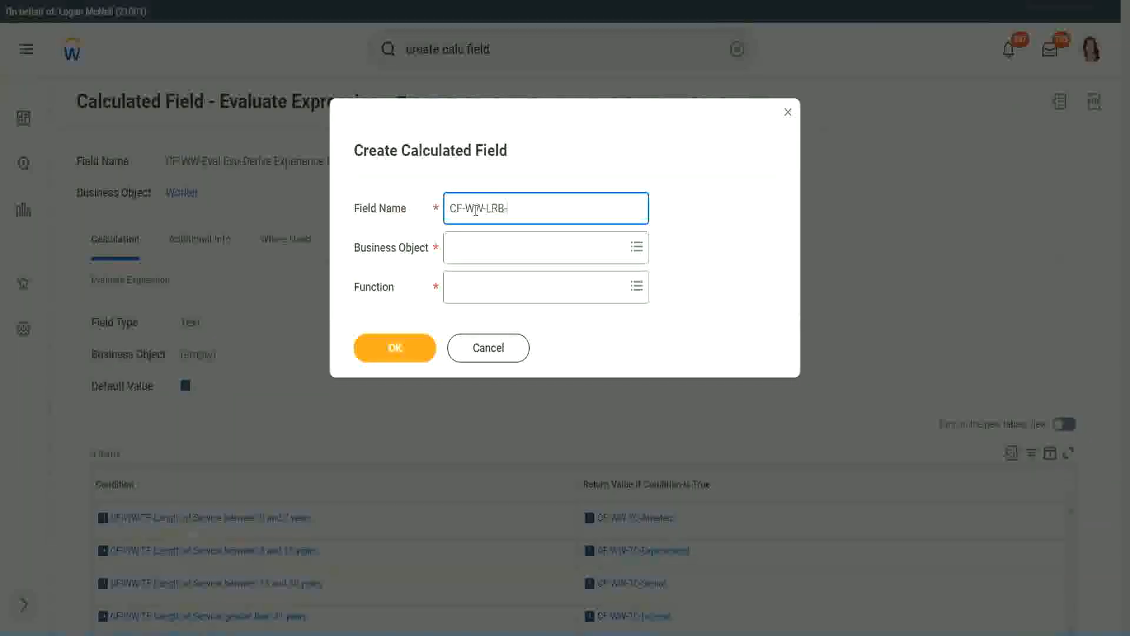
text(-)
text(Identify Exe)
key(BackSpace)
text(perience)
key(BackSpace)
key(BackSpace)
text(ce Bands fro)
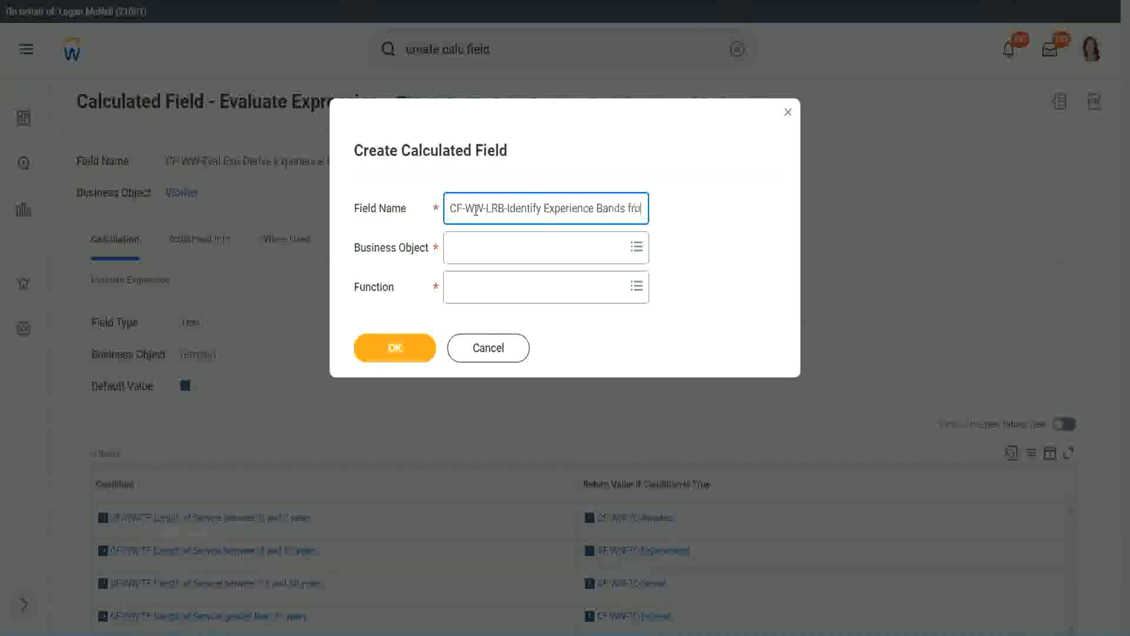
text(m years of Service)
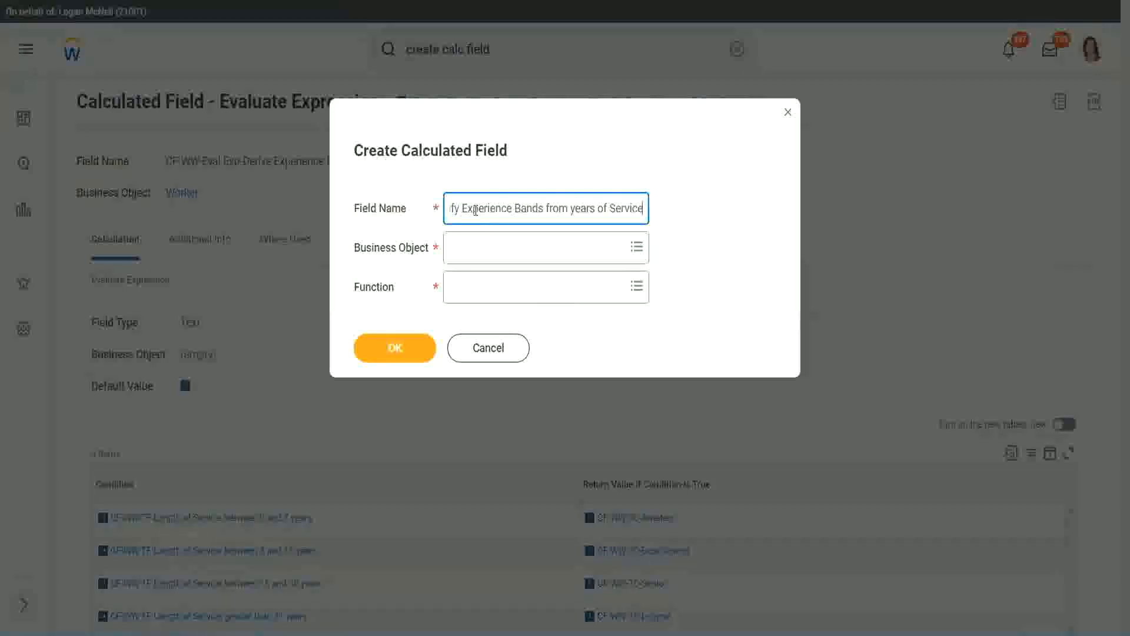
Set the business object to Worker and the function to Lookup Range Band, and confirm the new calculated field.
key(Tab)
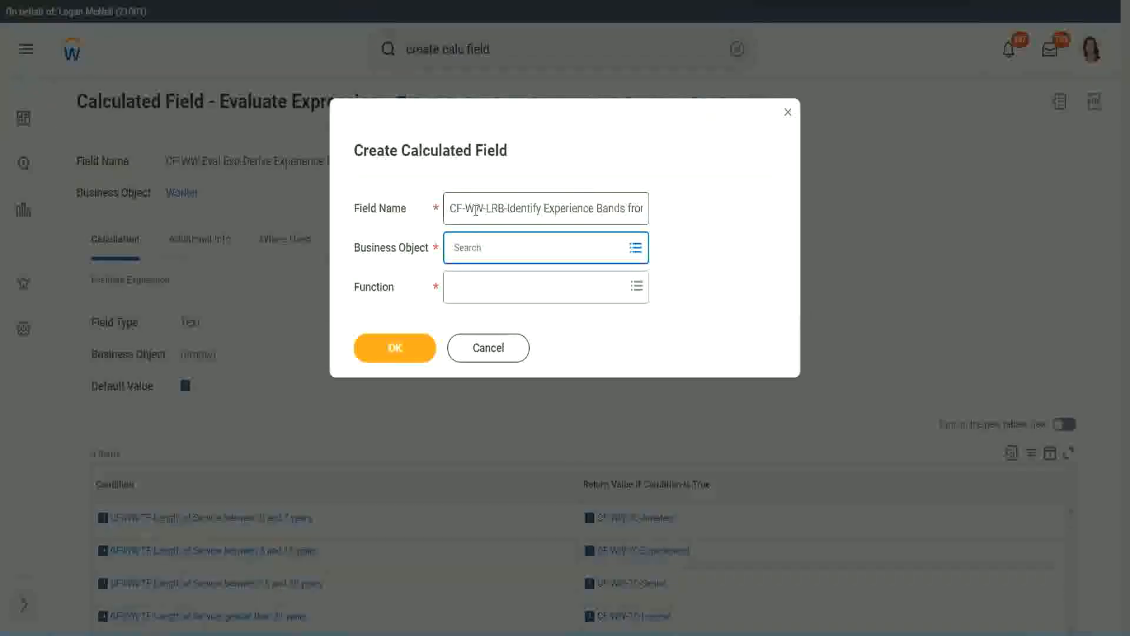
text(worker)
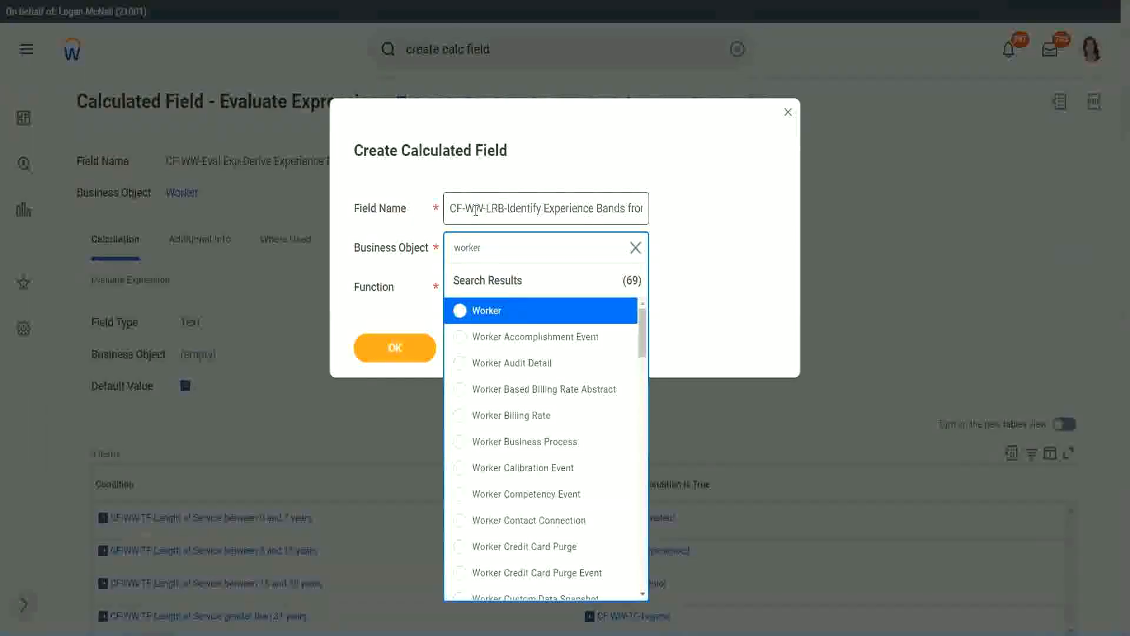
key(Return)
text(lrb)
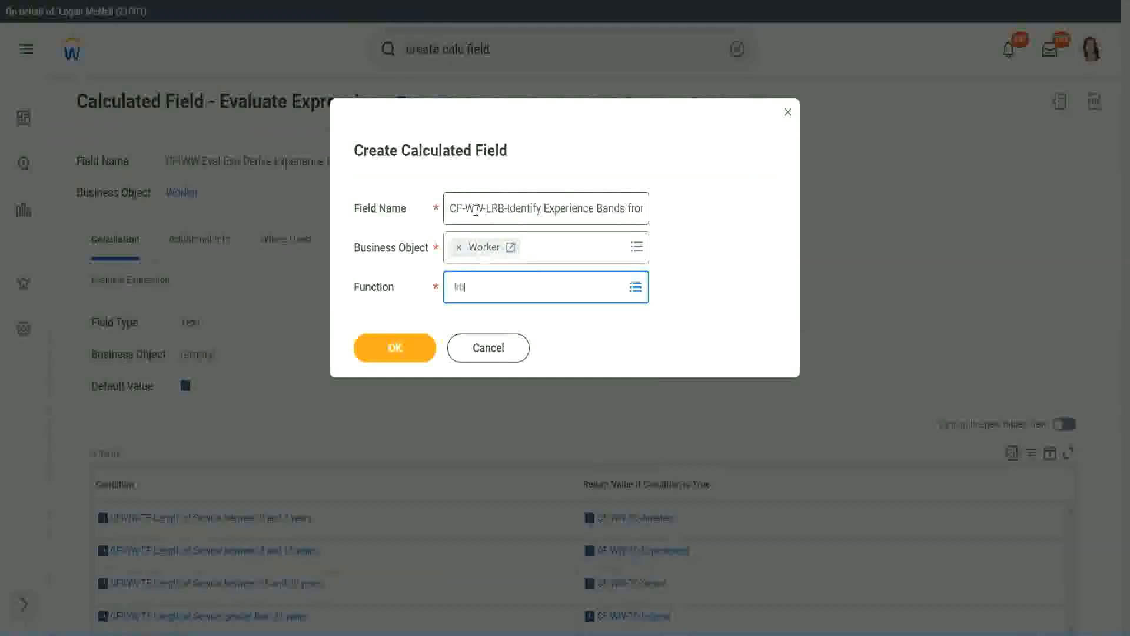
key(Return)
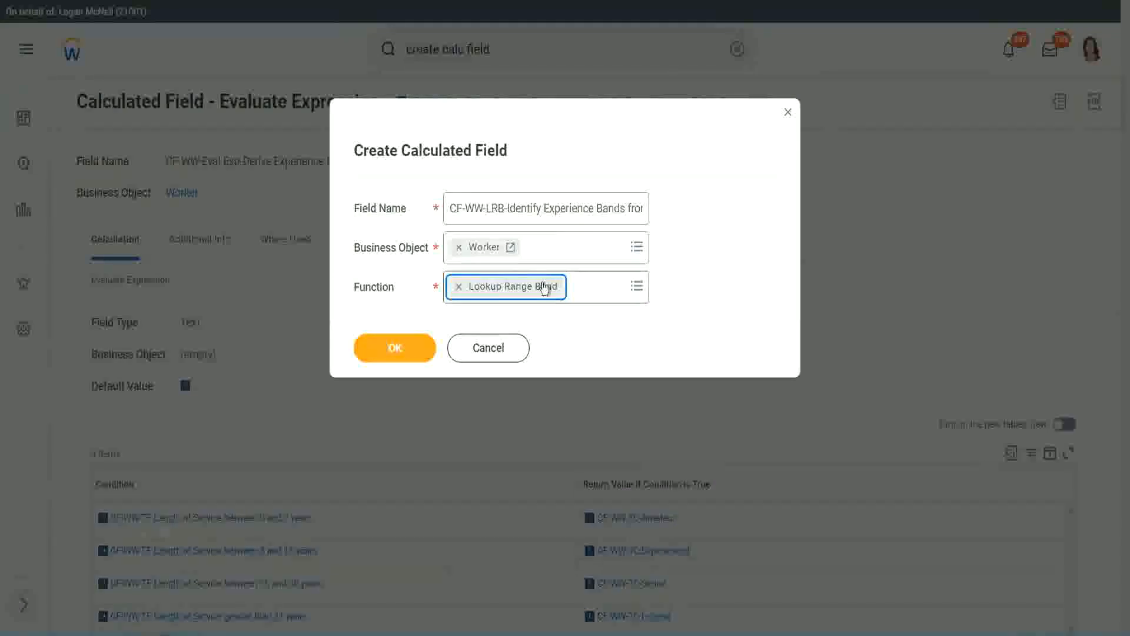
click(404, 350)
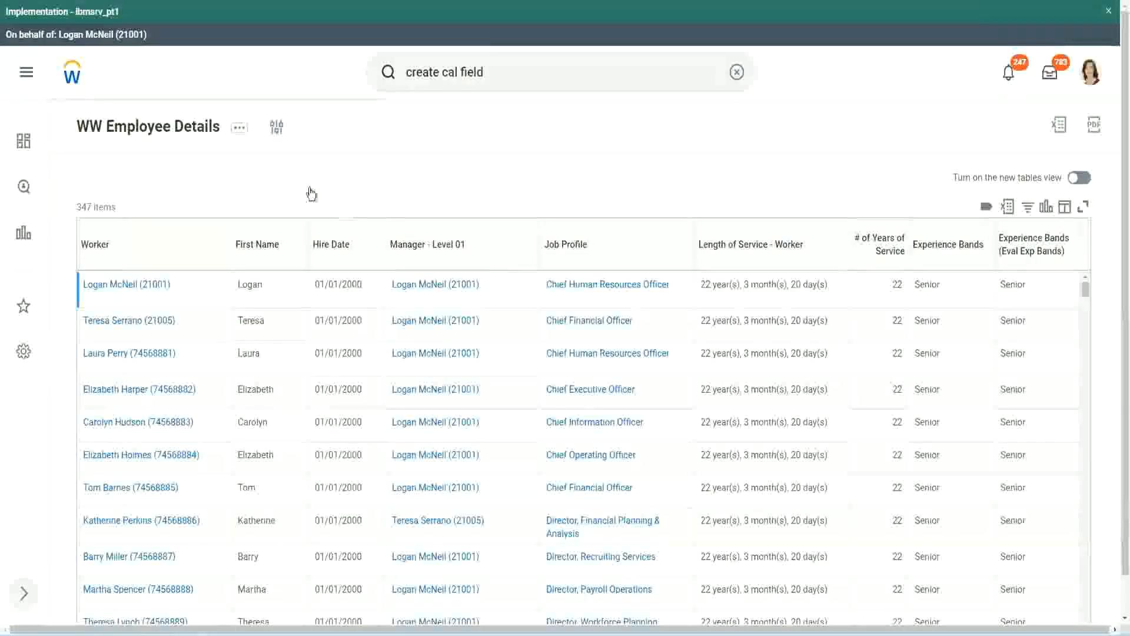
Copy the name "CF-WW-Convert Text To Number-Number of Years from Length of Service" from the WW Employee Details report definition and use it as the source field.
click(177, 130)
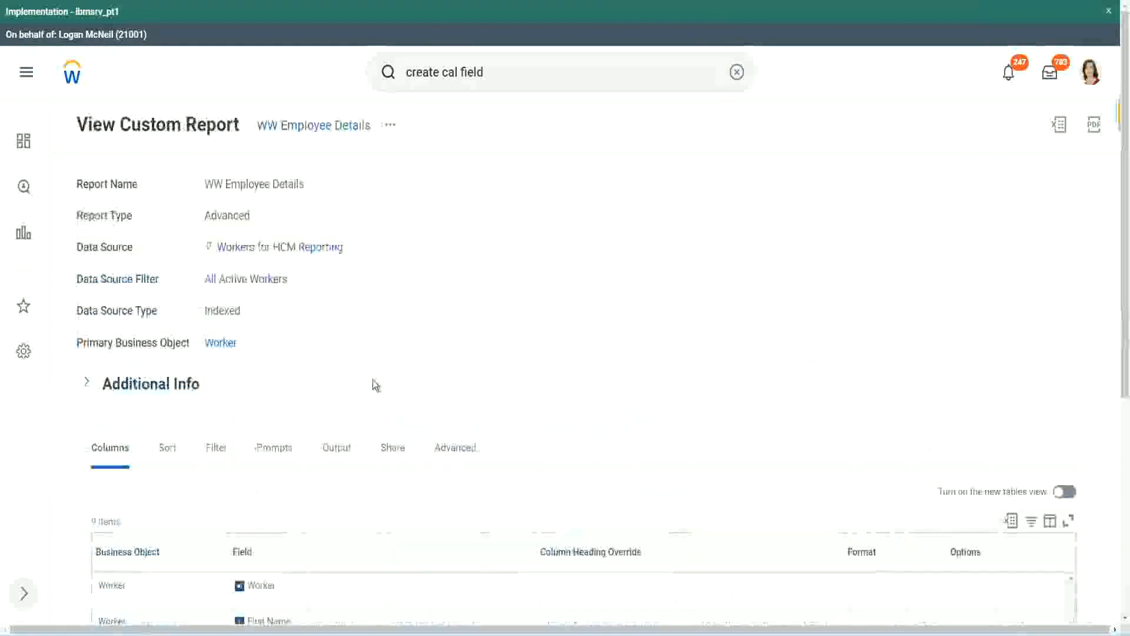
scroll(376, 383, down, 5)
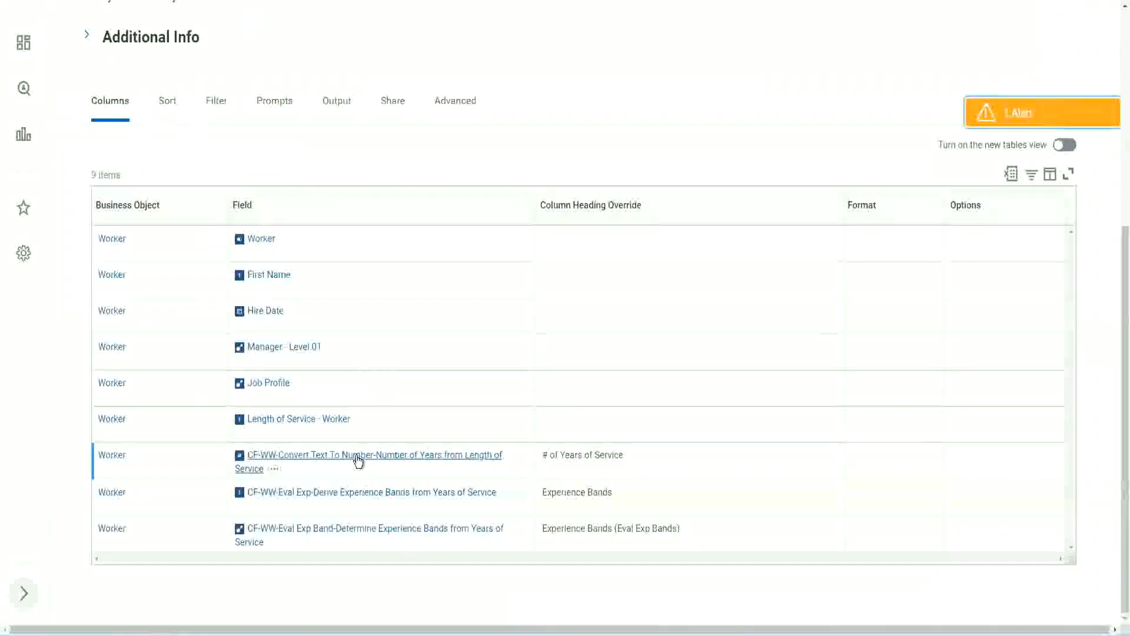
right_click(358, 464)
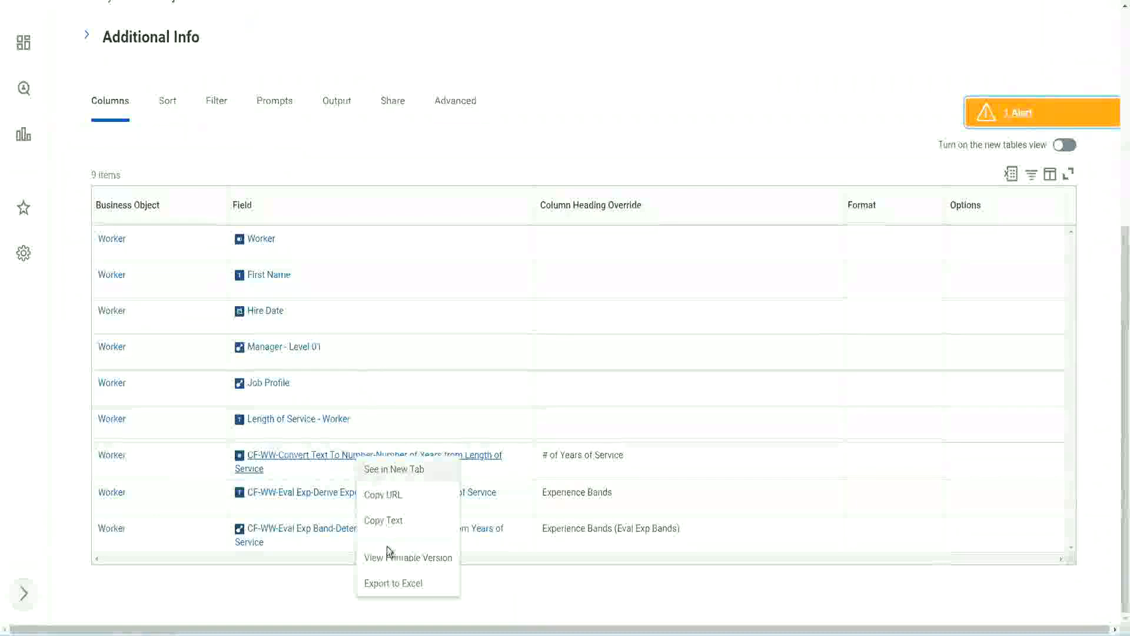
click(386, 520)
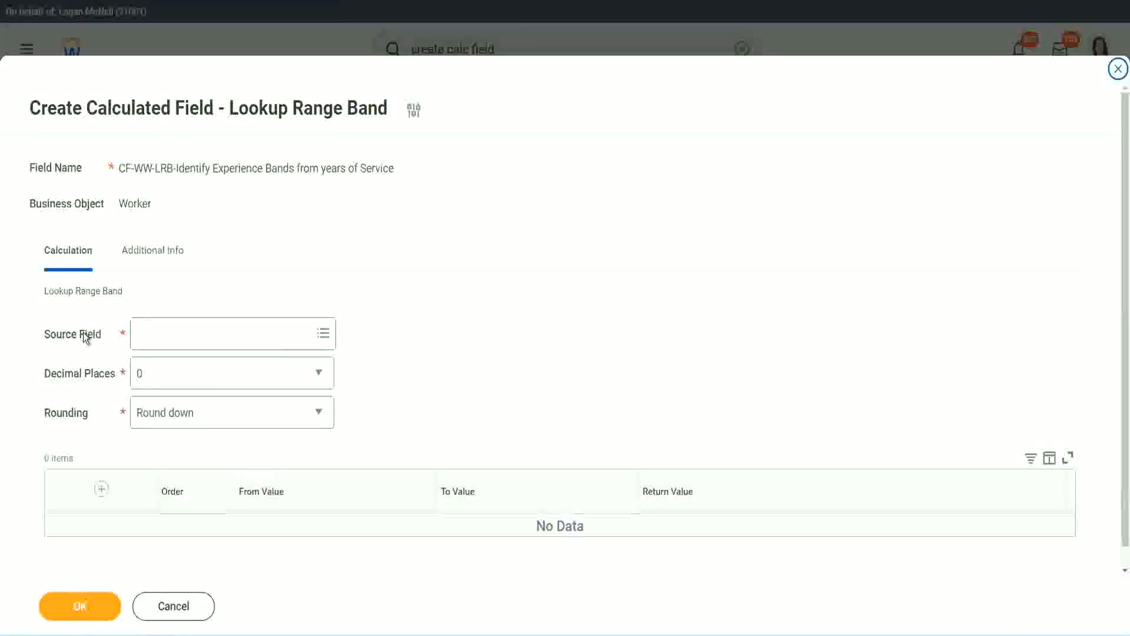
click(175, 332)
key(Return)
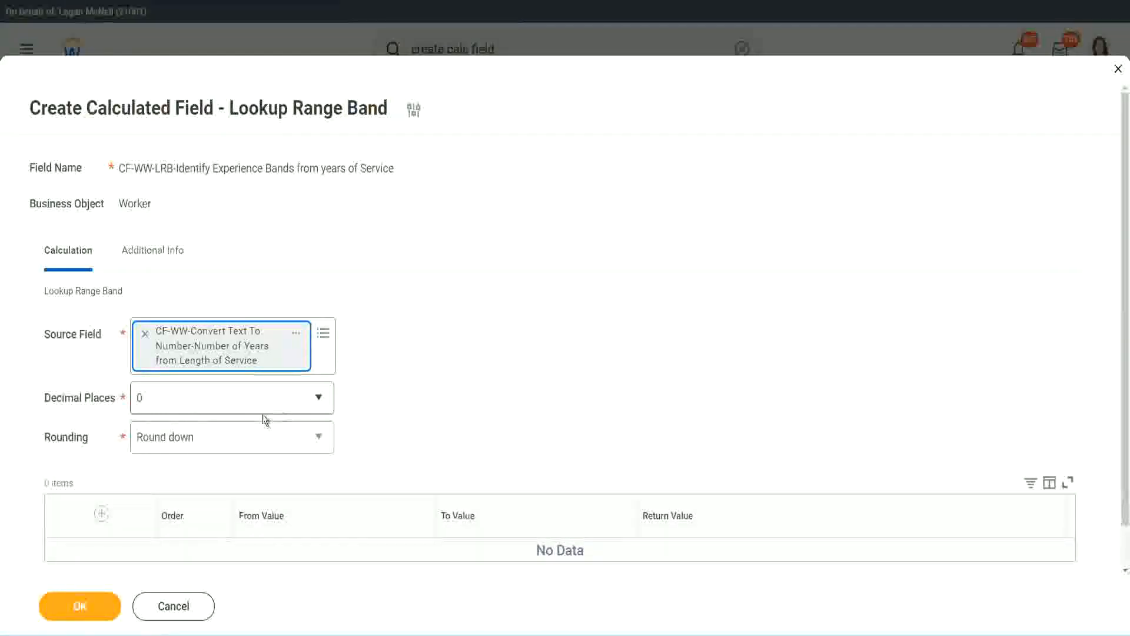
Check the decimal places options, keeping 0, and set the rounding to Round.
click(221, 405)
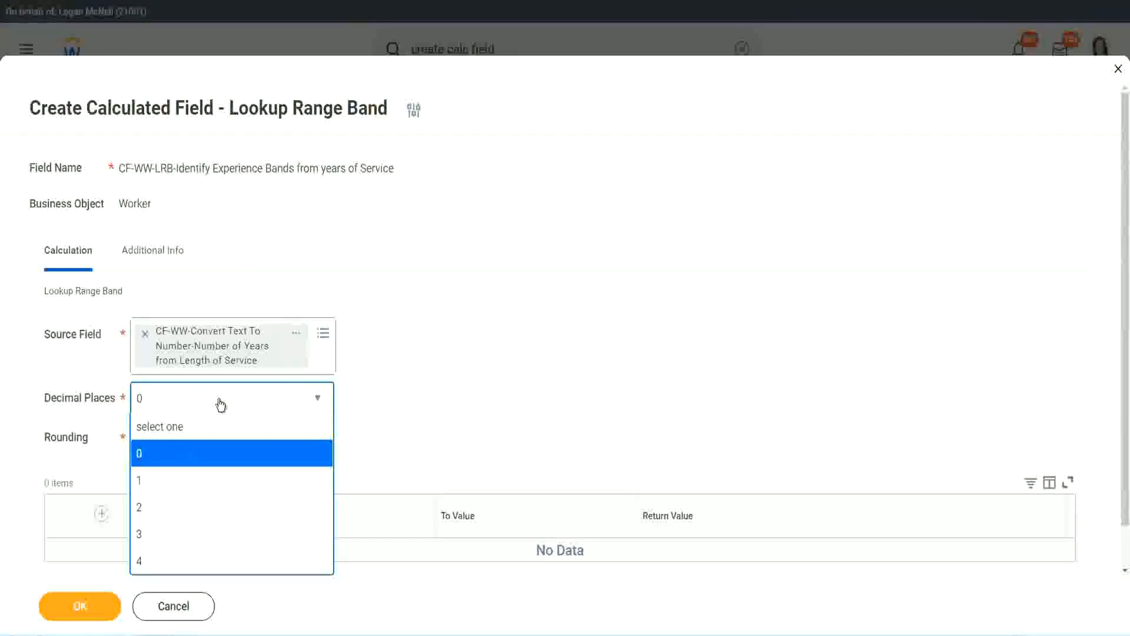
click(441, 387)
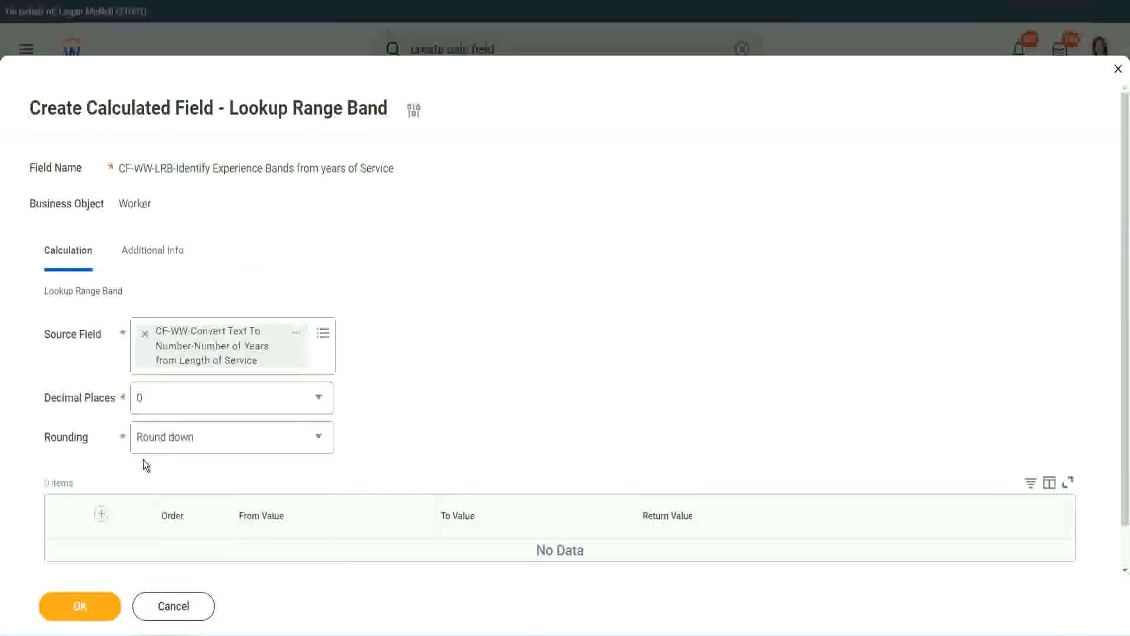
click(182, 442)
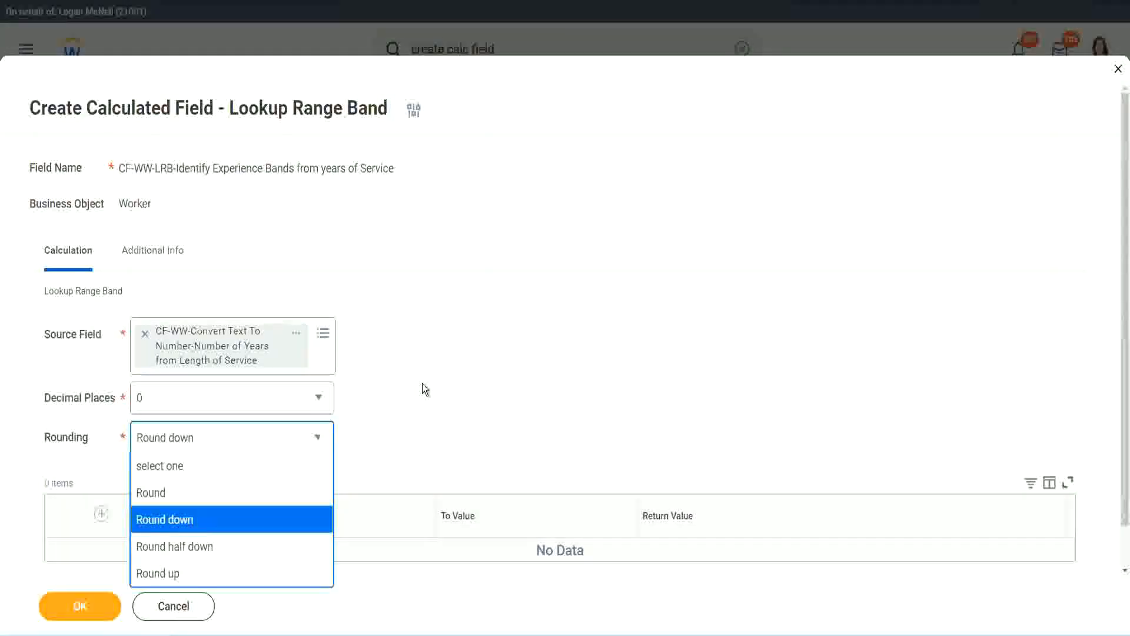
click(397, 434)
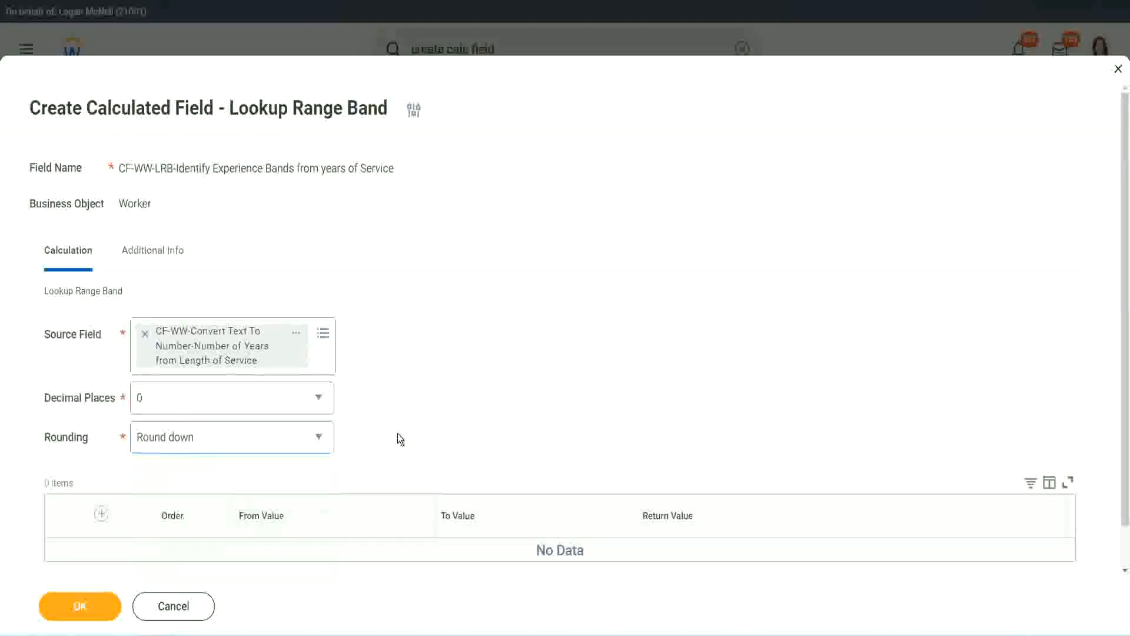
click(194, 442)
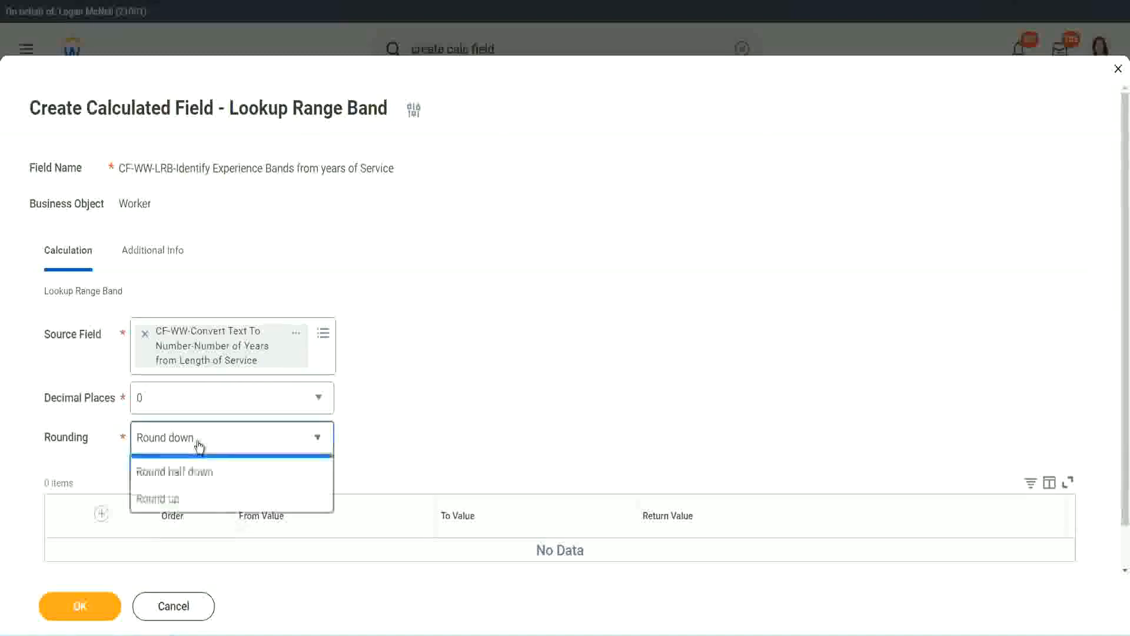
click(191, 493)
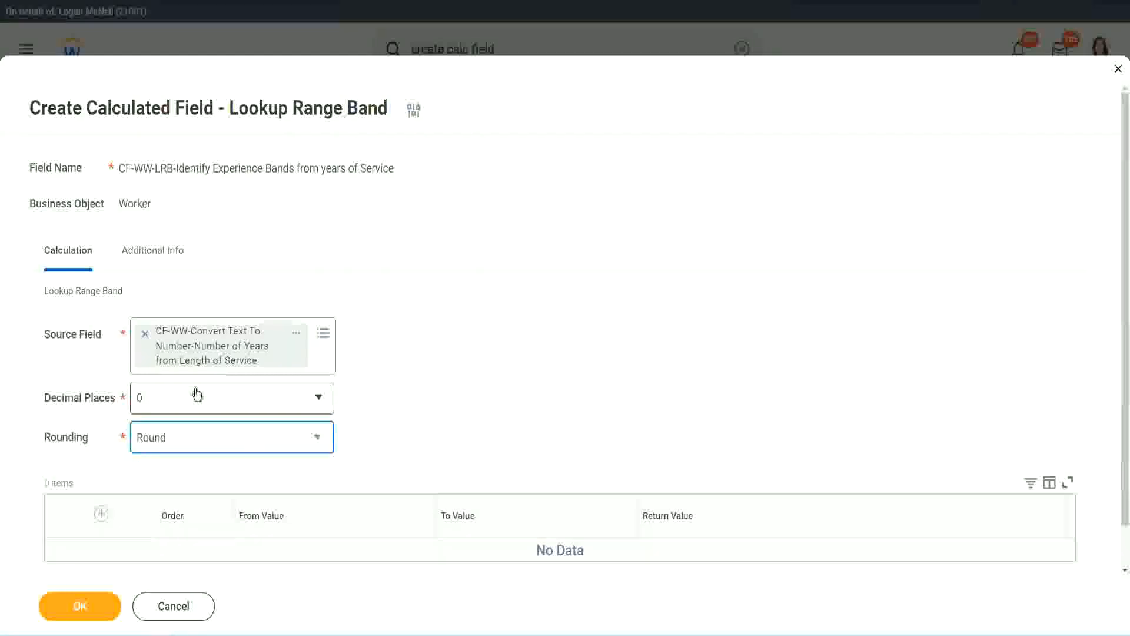
Add a range band row from value 0 to value 7 with the return value "Amateur".
click(104, 514)
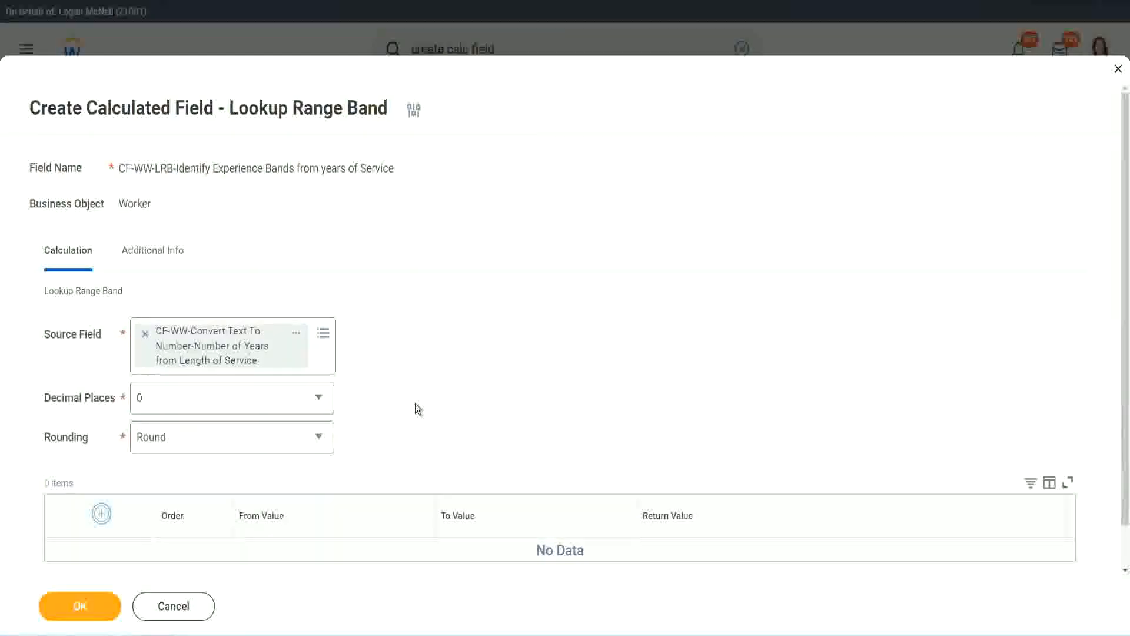
scroll(471, 349, down, 2)
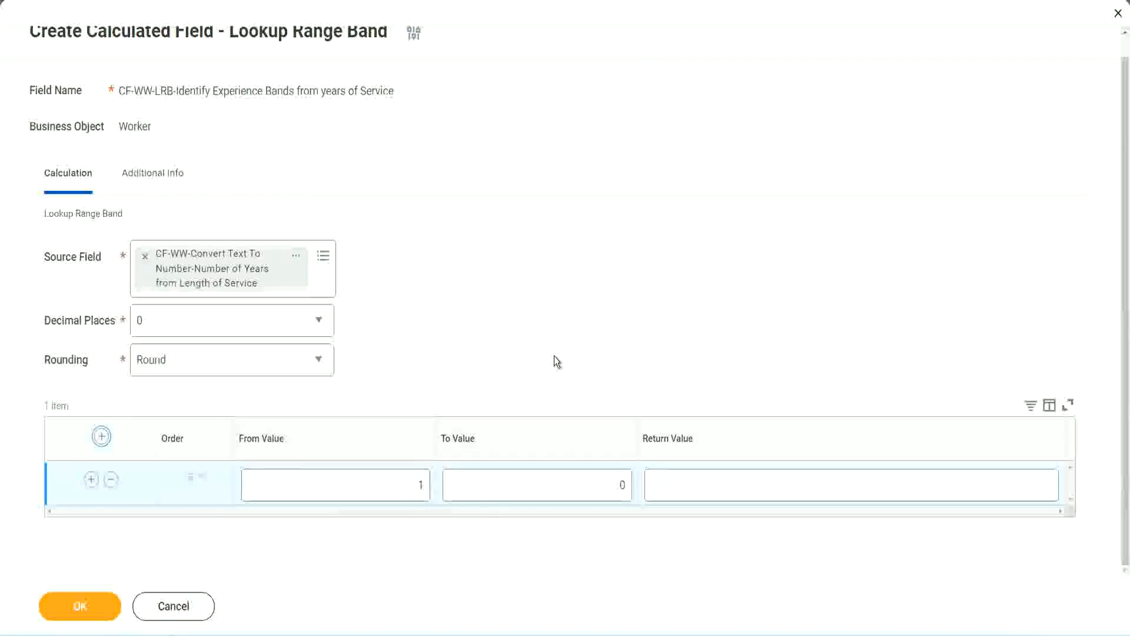
click(412, 489)
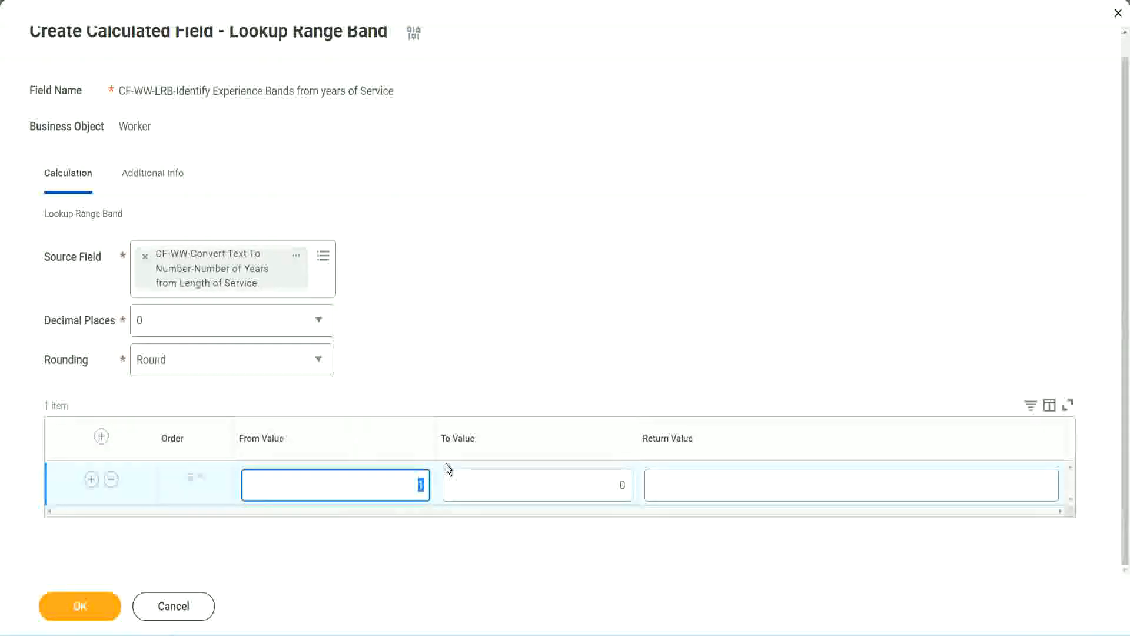
text(0)
key(Tab)
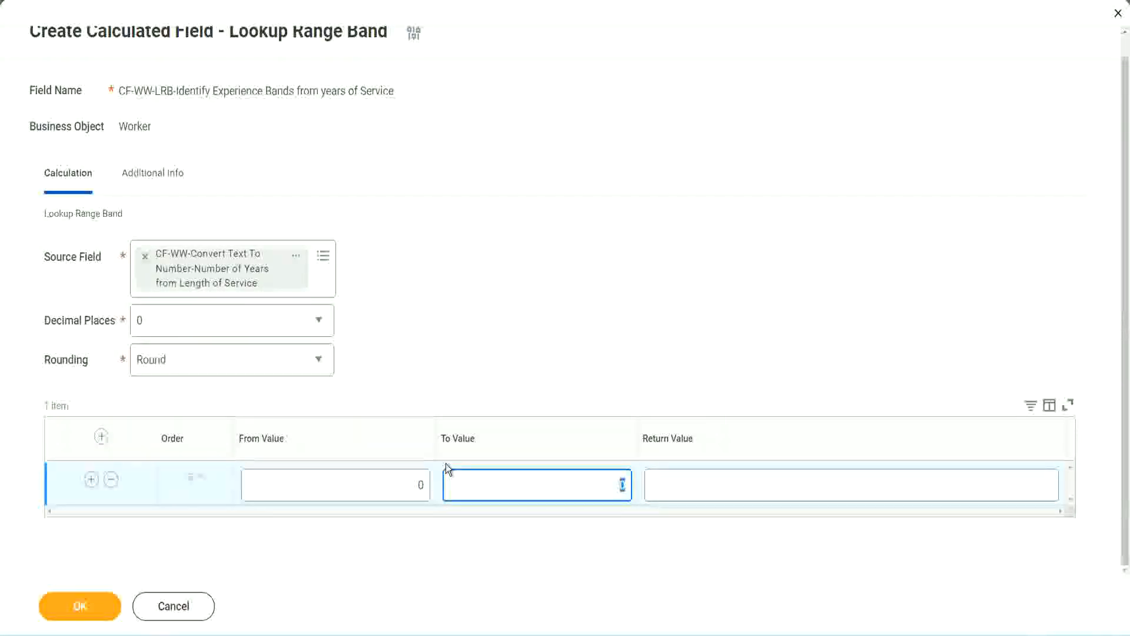
text(7)
key(Tab)
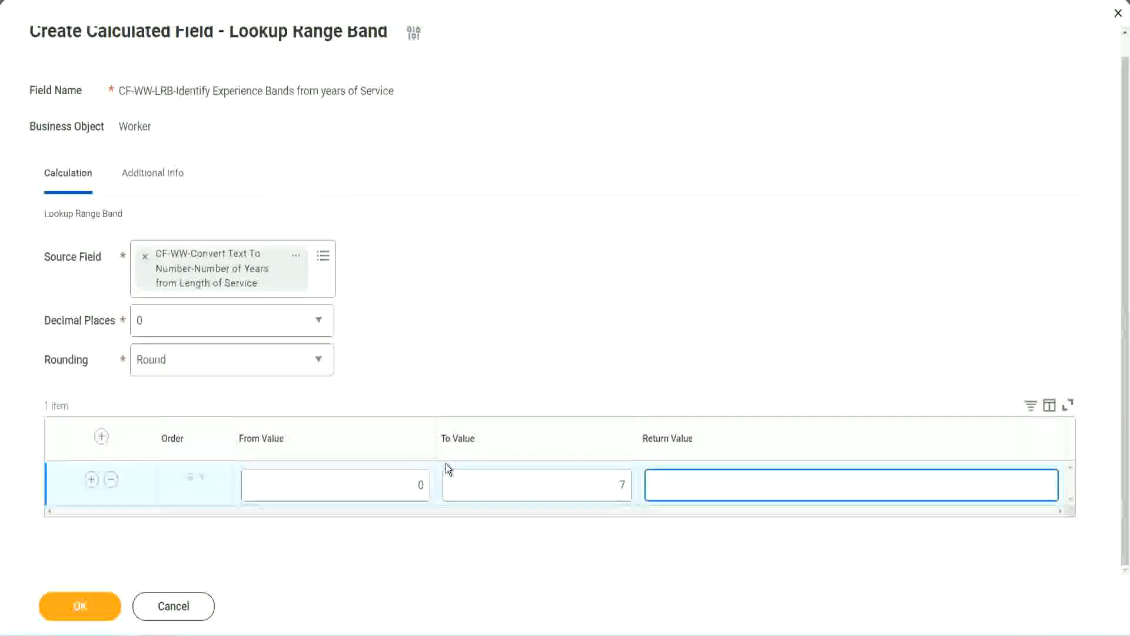
text(Amateur)
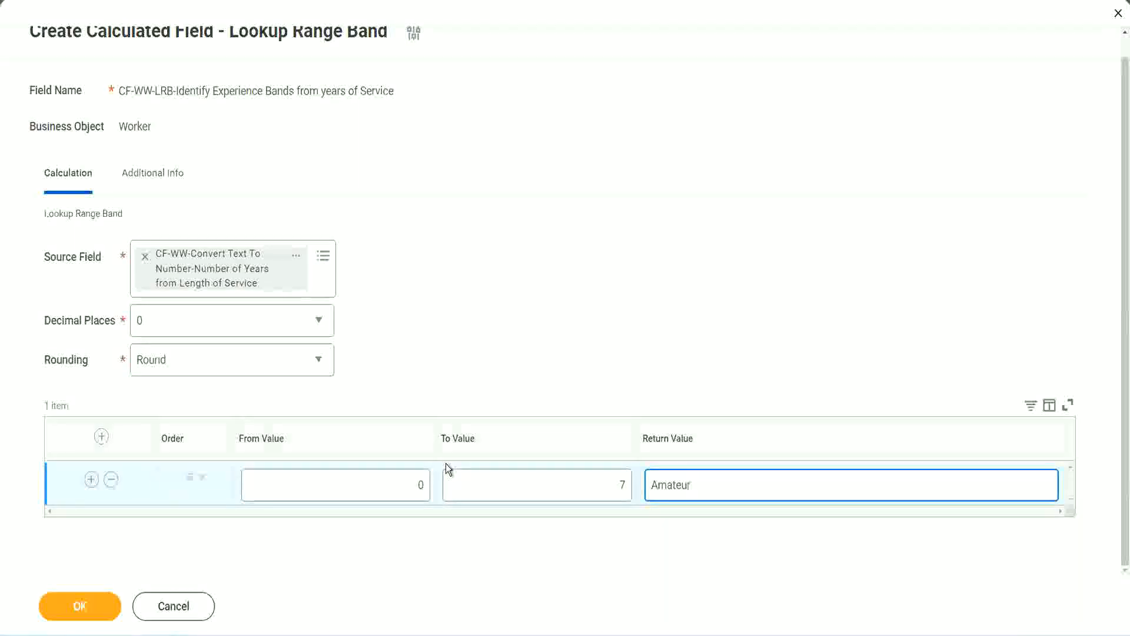
click(391, 493)
click(605, 475)
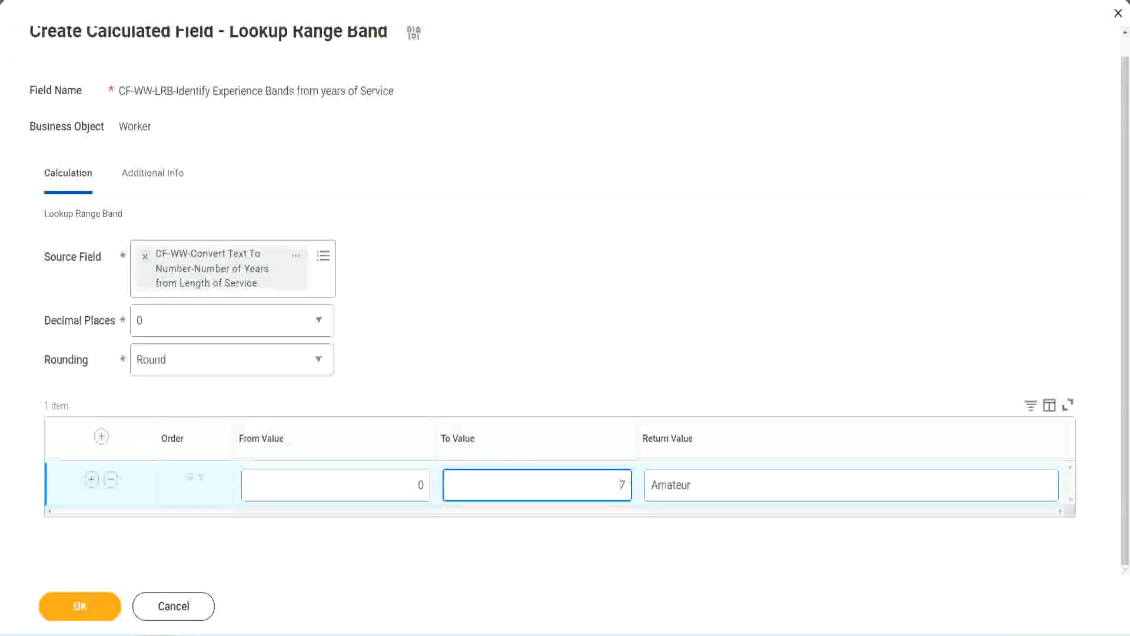
drag(474, 411, 282, 293)
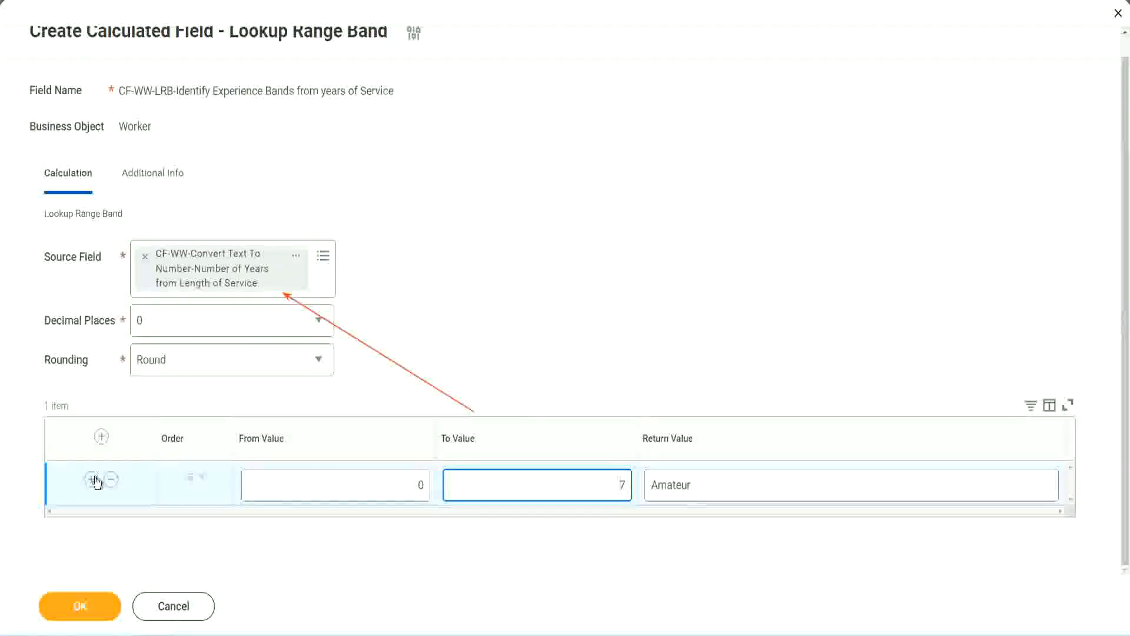
Add a second range band row from value 8 to value 15 with the return value "Experienced".
click(92, 481)
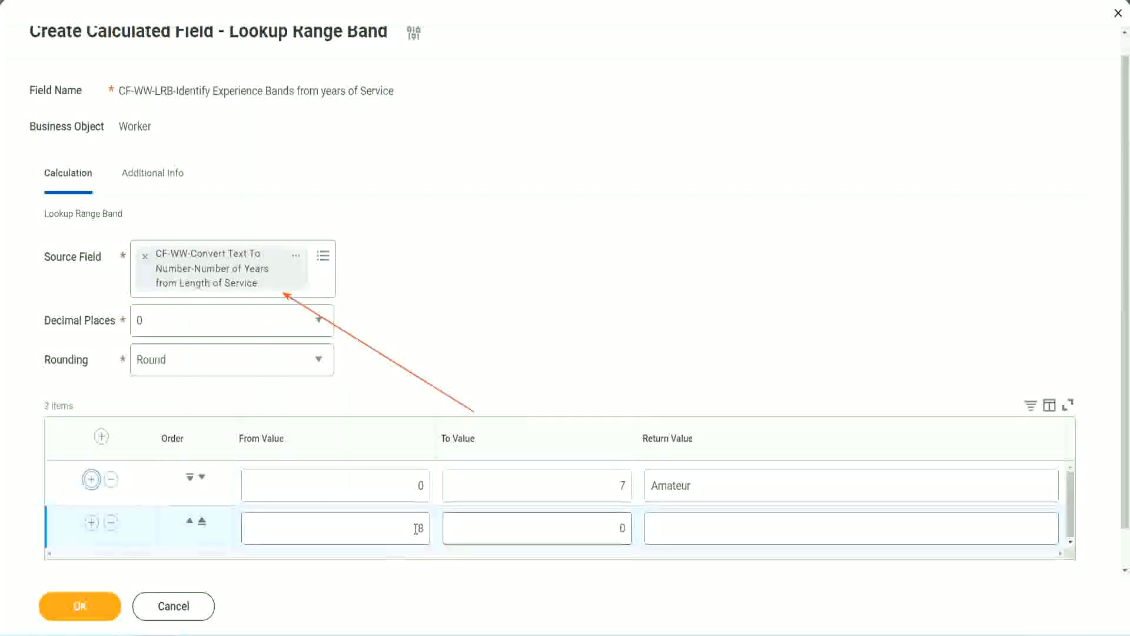
double_click(428, 528)
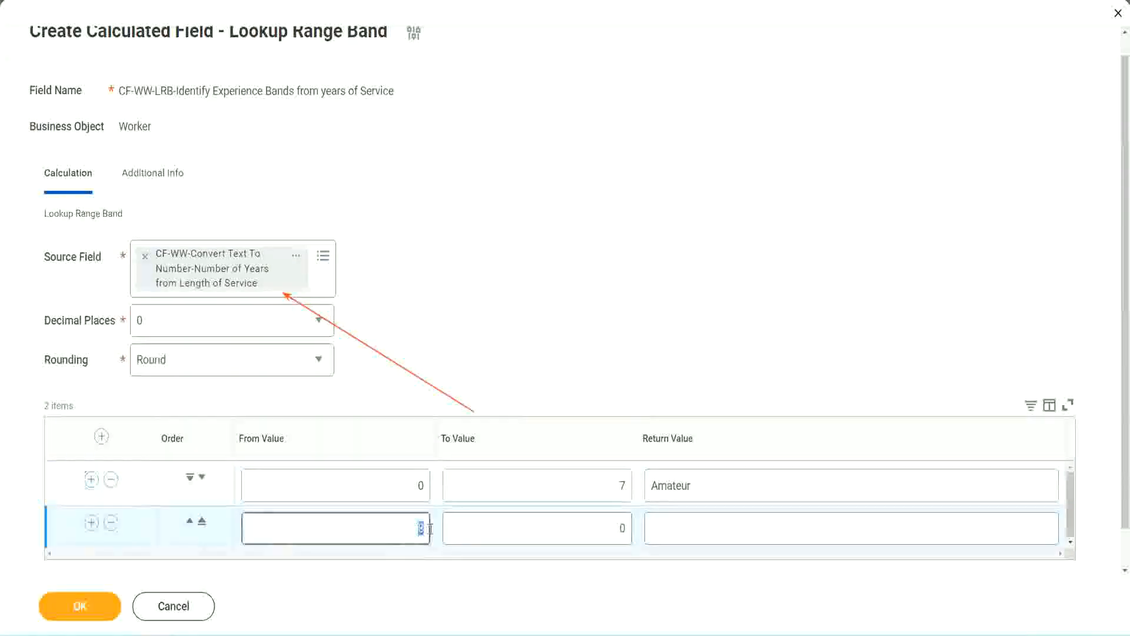
click(407, 493)
click(615, 489)
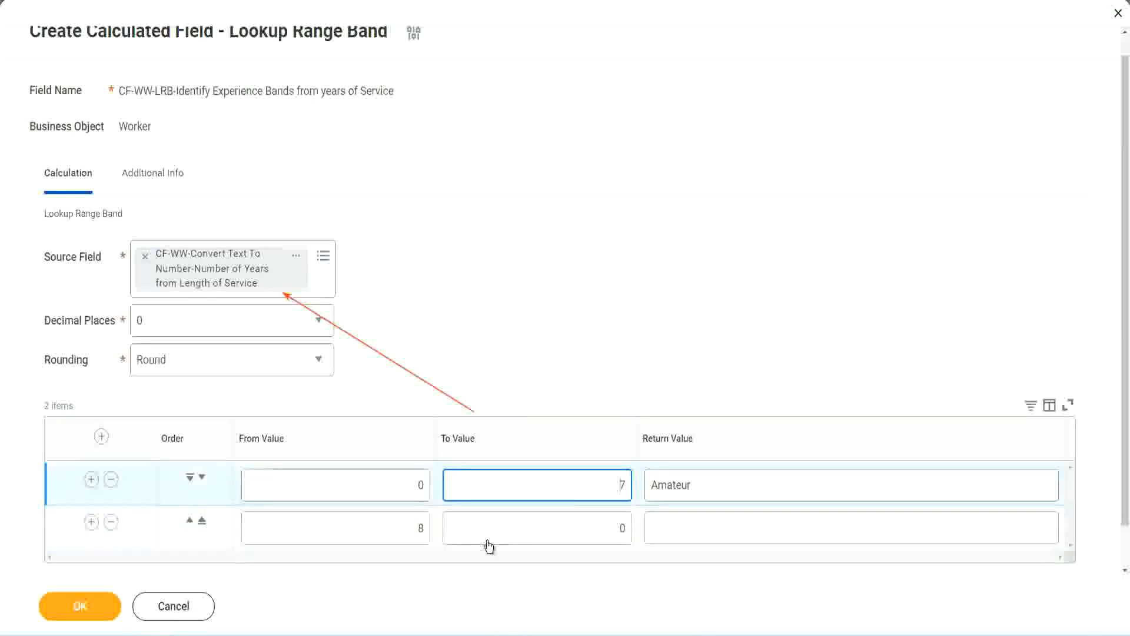
click(400, 529)
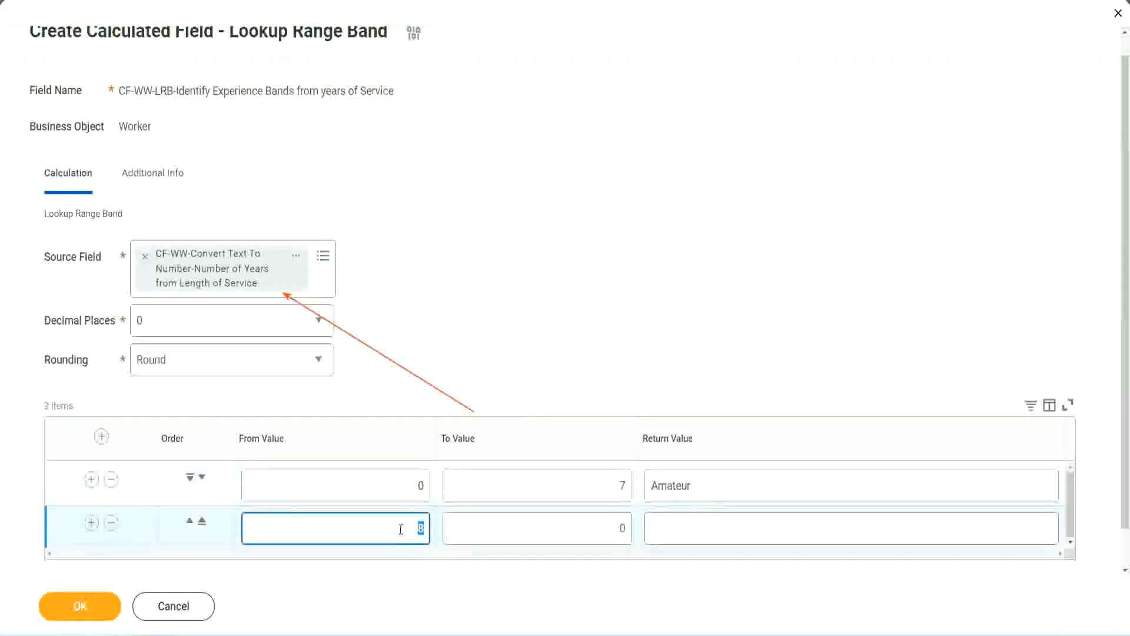
click(399, 528)
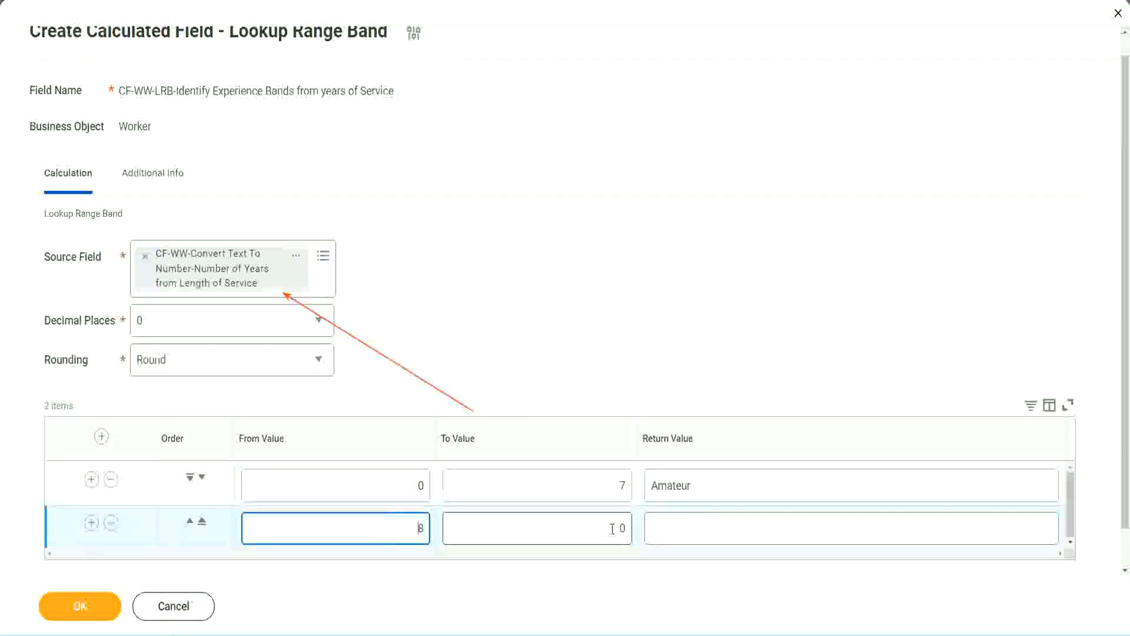
click(612, 529)
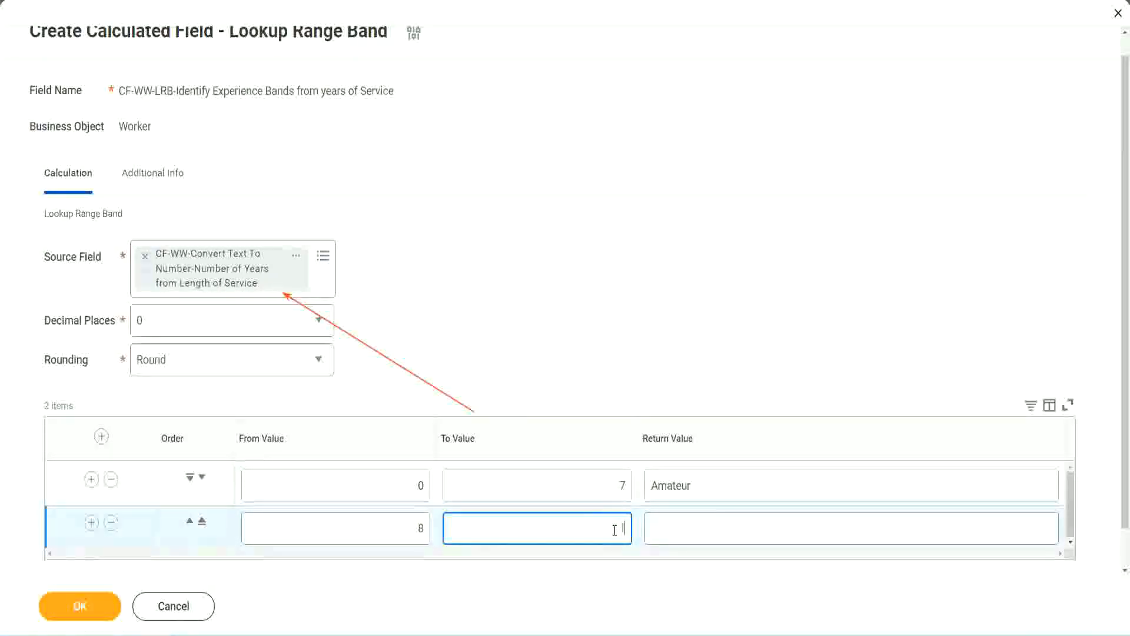
text(15)
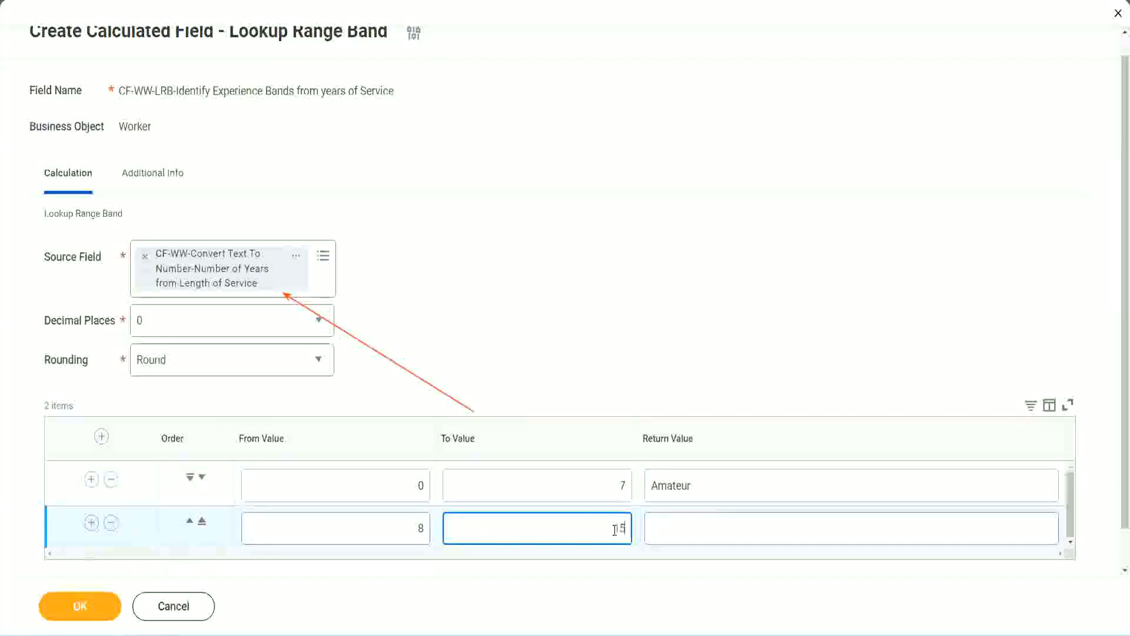
click(697, 525)
text(Ex)
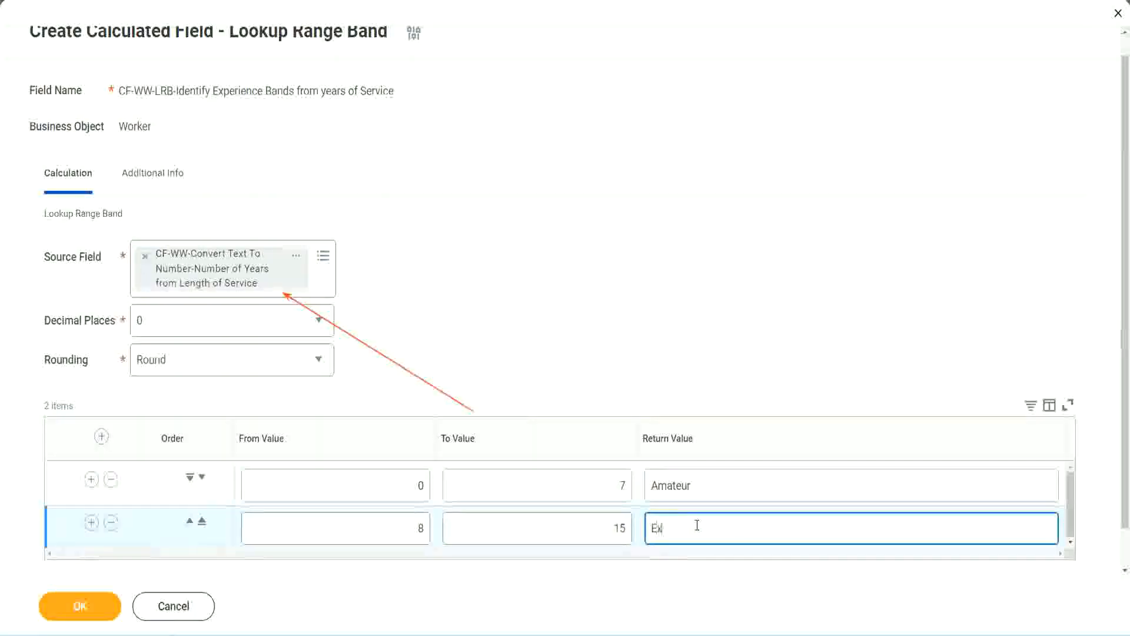
text(perienced)
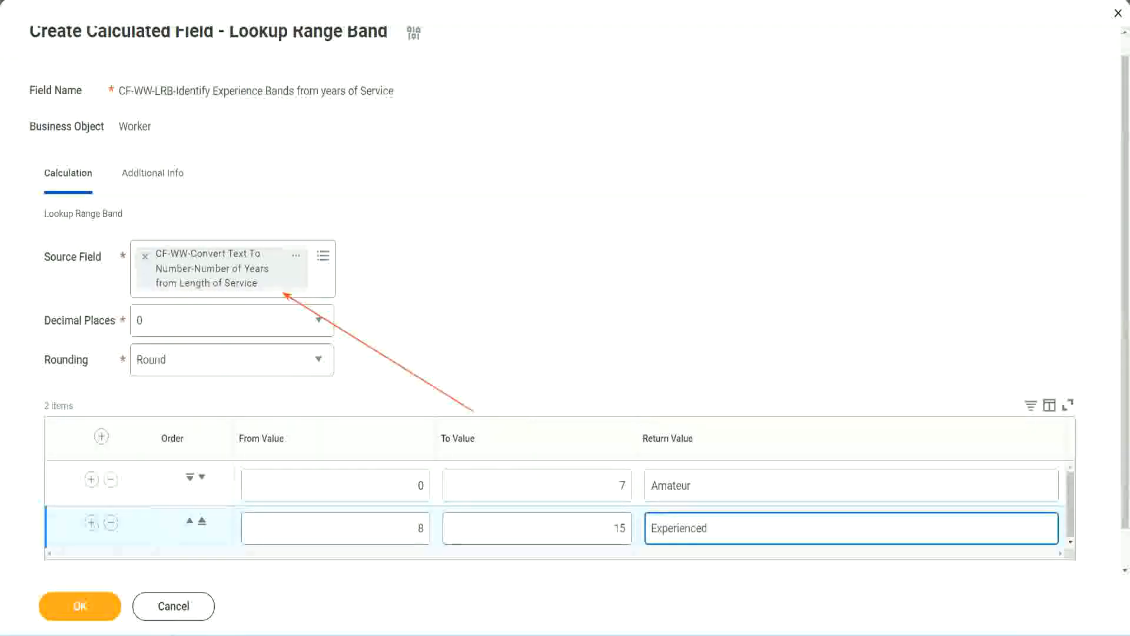
Add a third range band row from value 16 to value 30 with the return value "Senior".
click(92, 523)
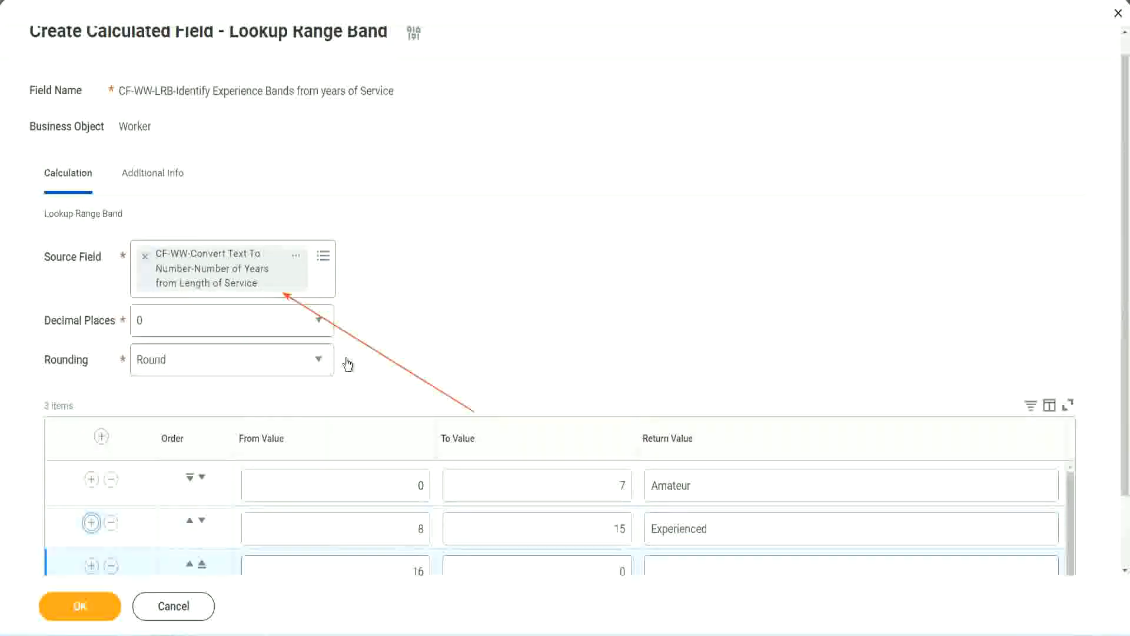
scroll(347, 366, down, 2)
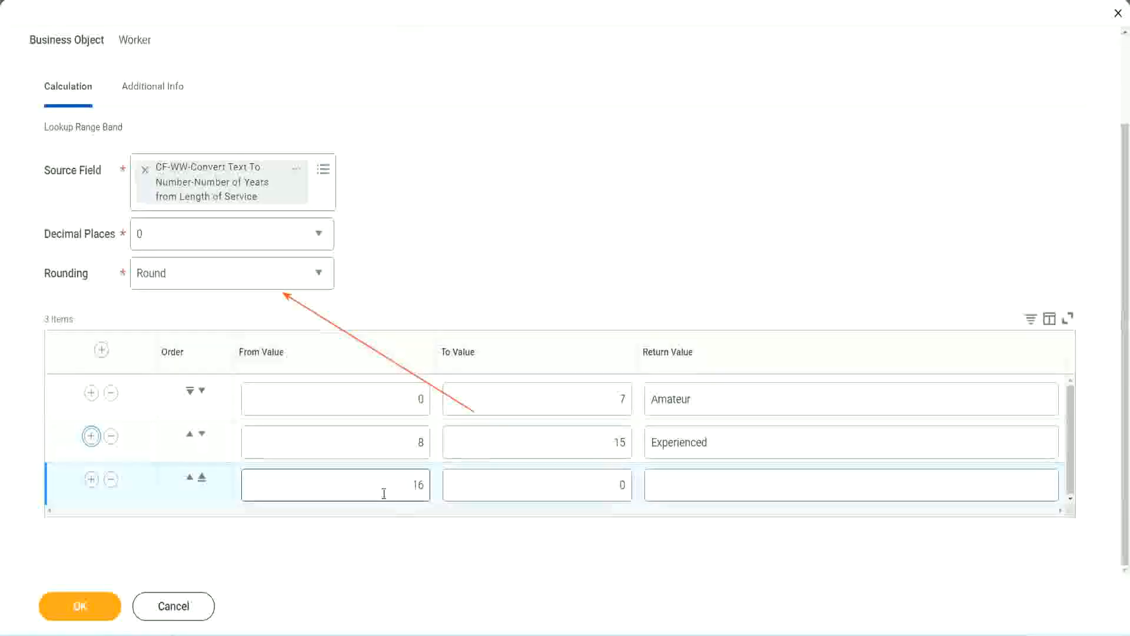
click(566, 485)
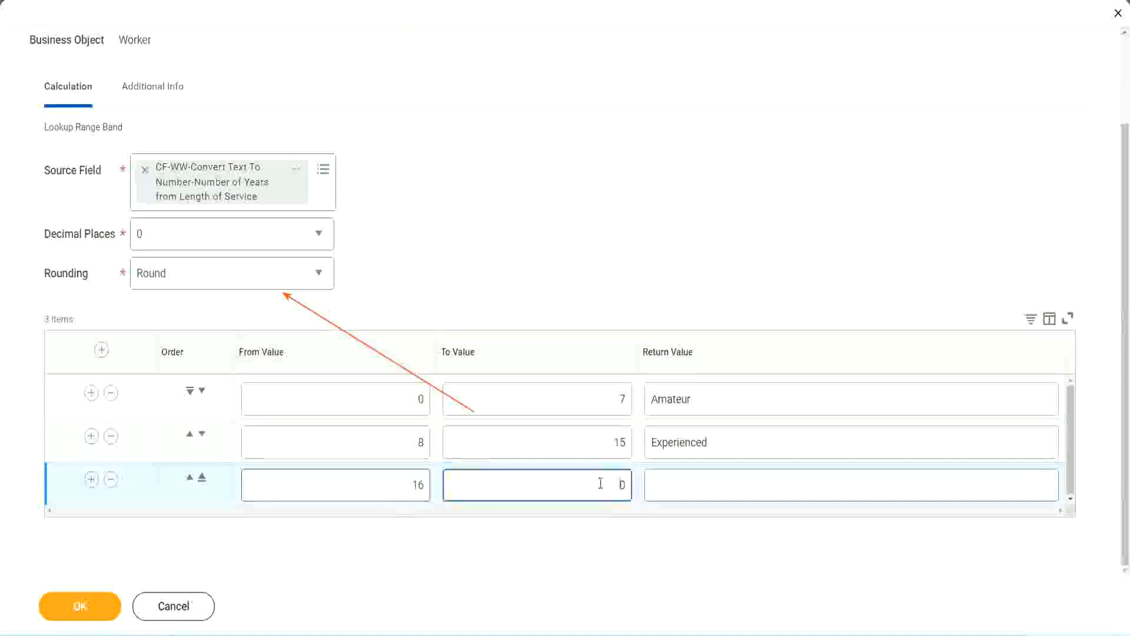
text(3)
key(Tab)
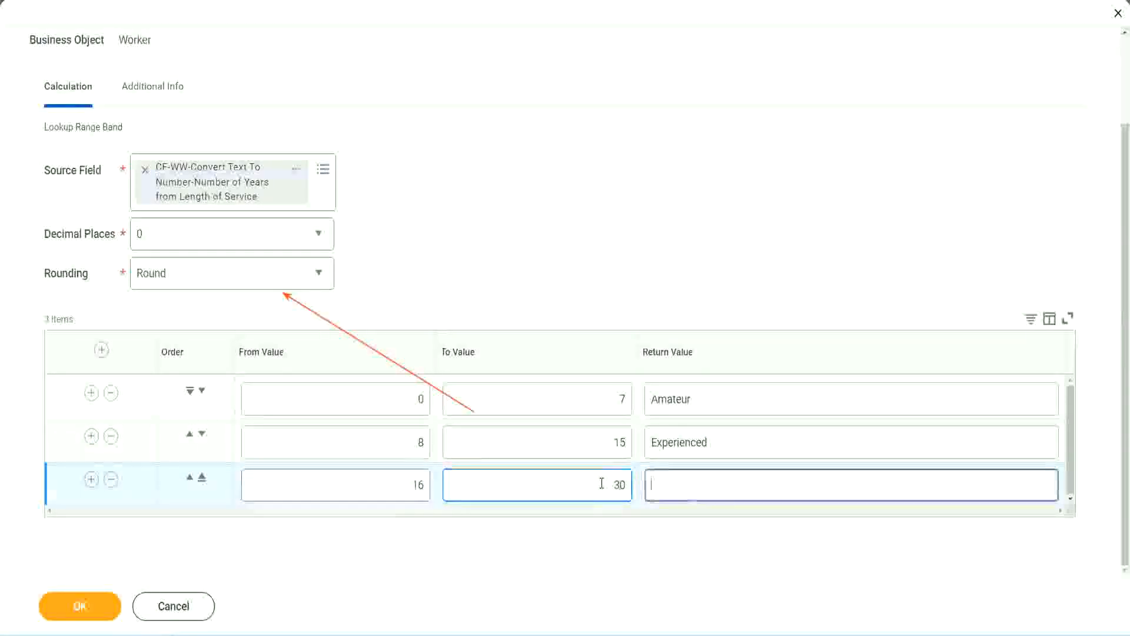
text(L)
key(BackSpace)
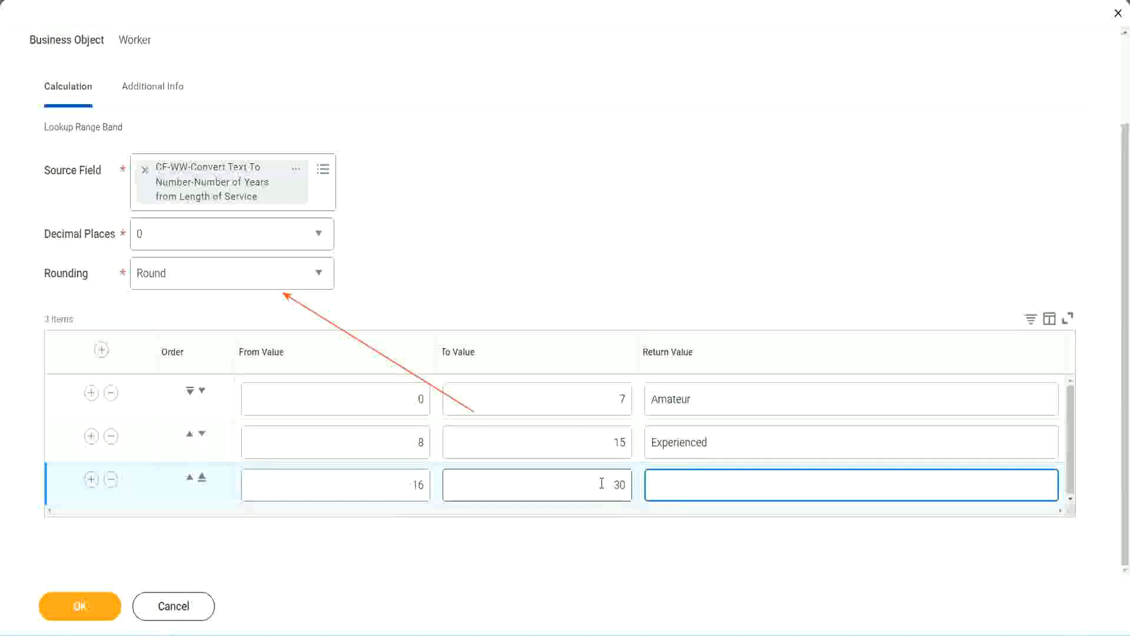
text(Senior)
Add a fourth range band row from value 31 to value 1000 with the return value "Legend".
click(89, 483)
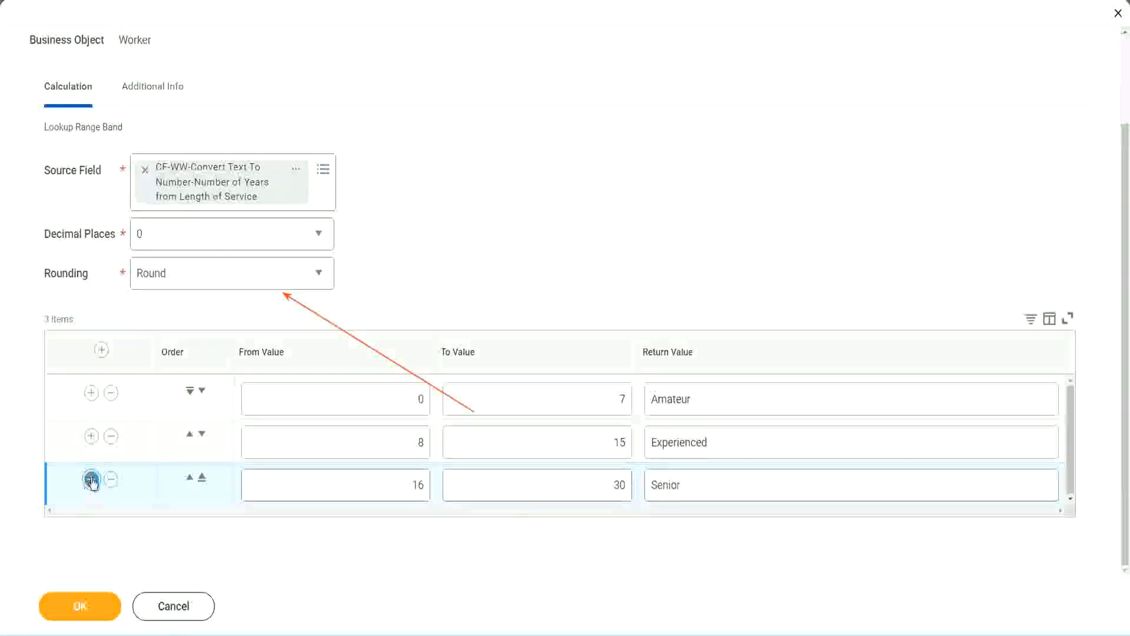
click(372, 479)
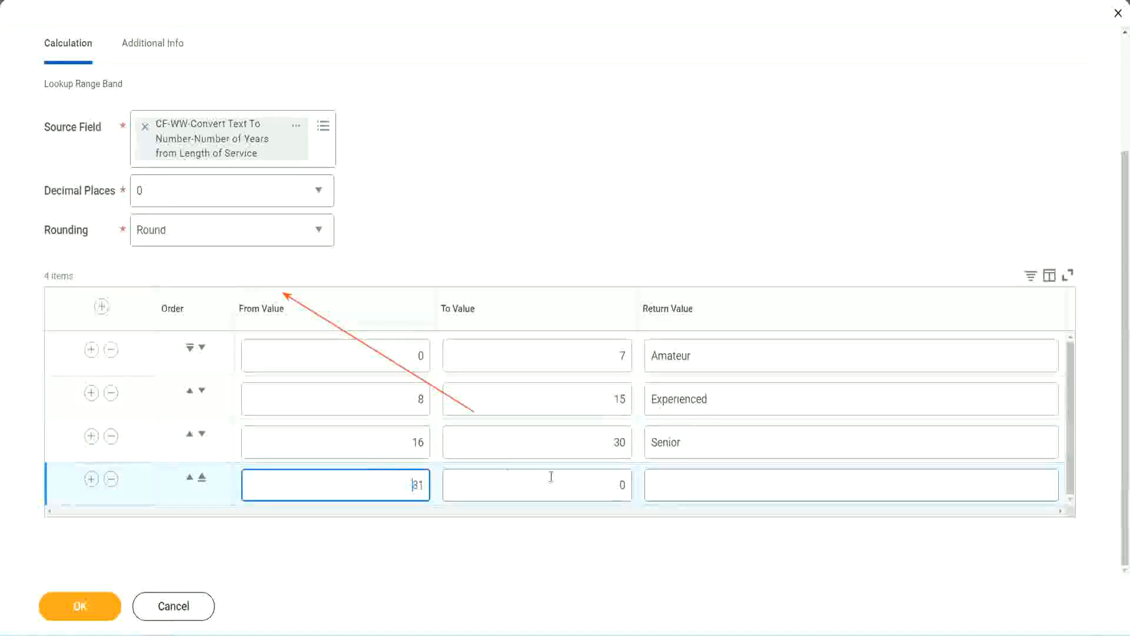
click(609, 484)
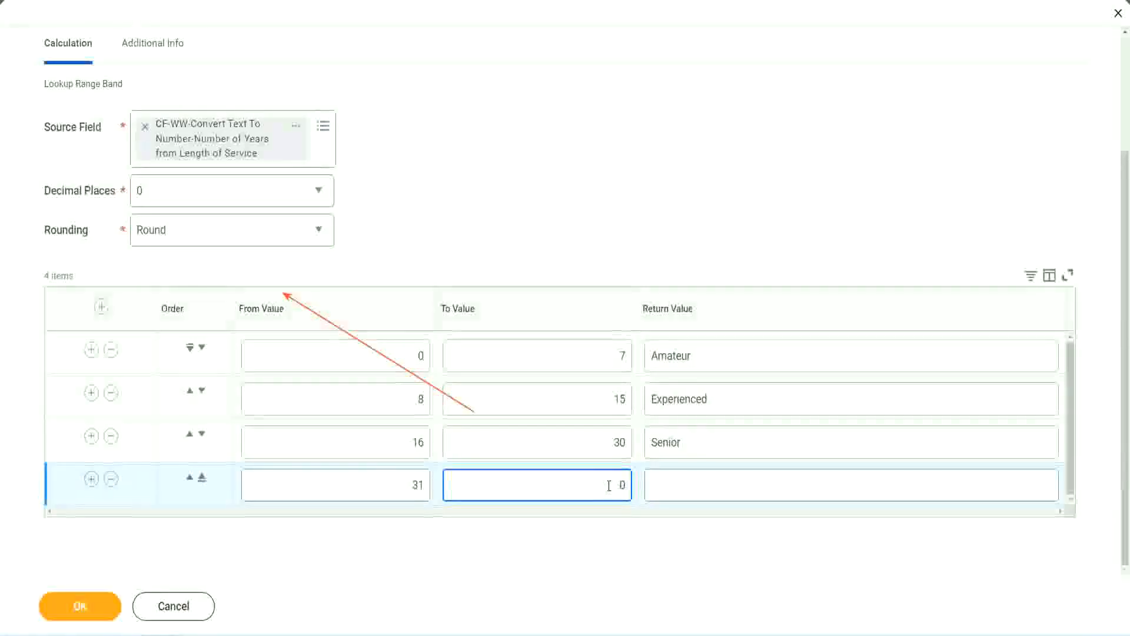
text(1000)
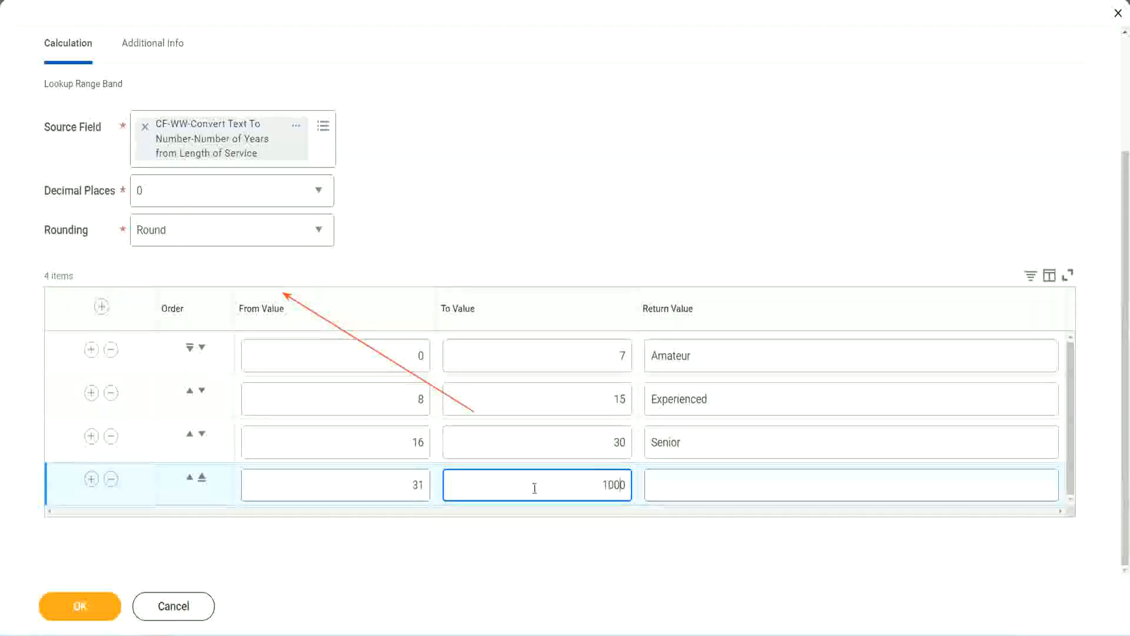
drag(590, 477, 648, 480)
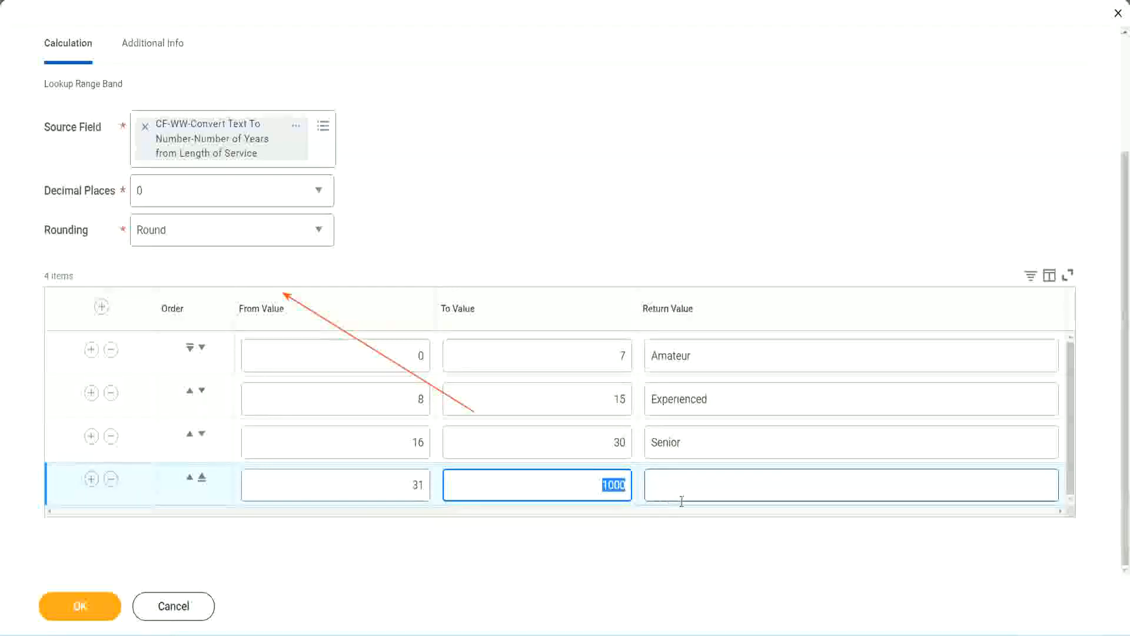
click(599, 481)
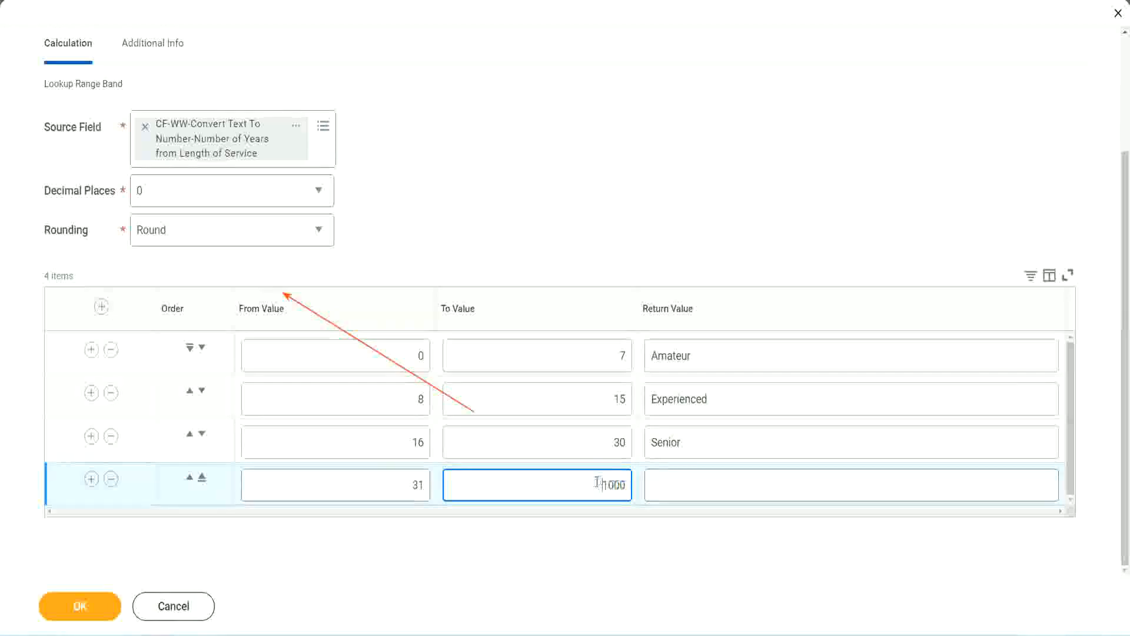
drag(592, 481, 633, 482)
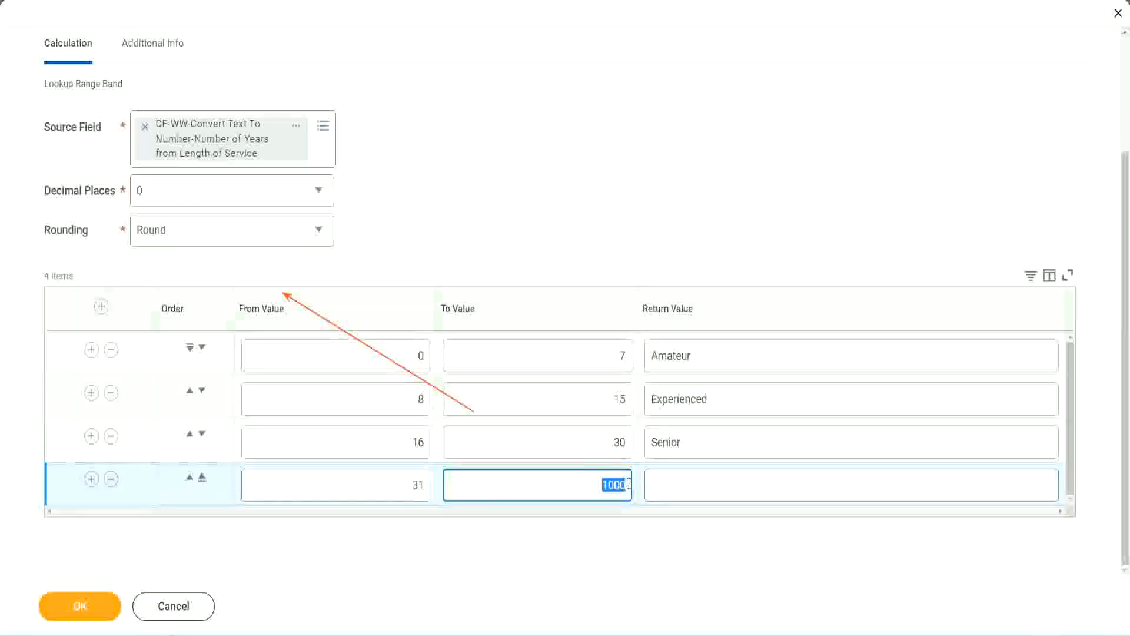
click(705, 485)
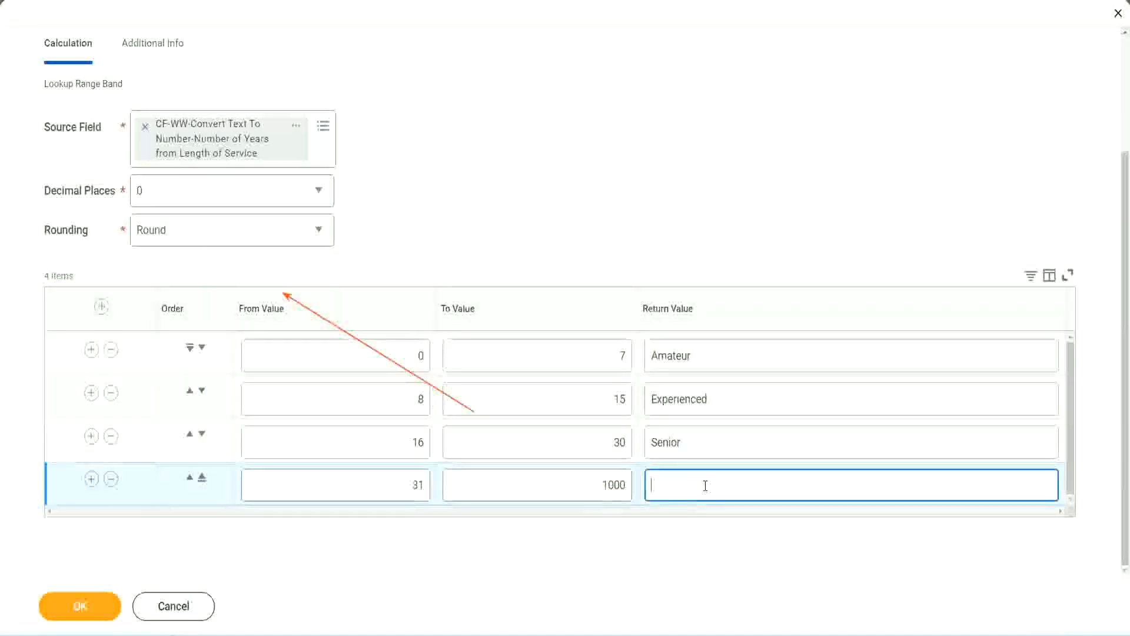
text(Legend)
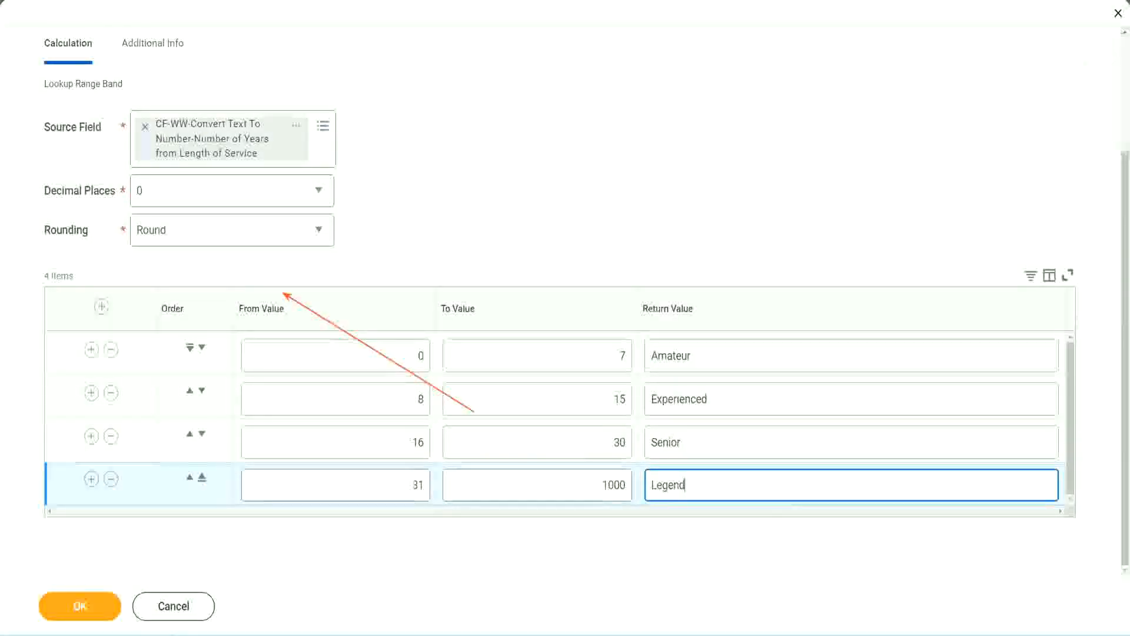
Review the from, to and return values of the four range bands before saving.
click(528, 199)
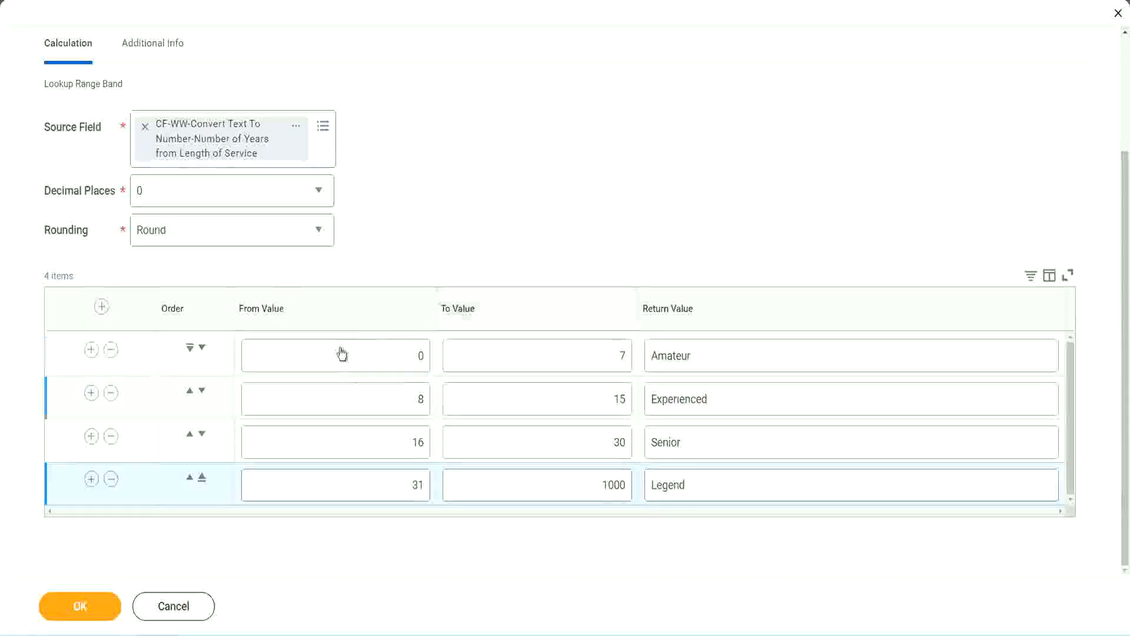
double_click(733, 354)
double_click(731, 400)
double_click(714, 451)
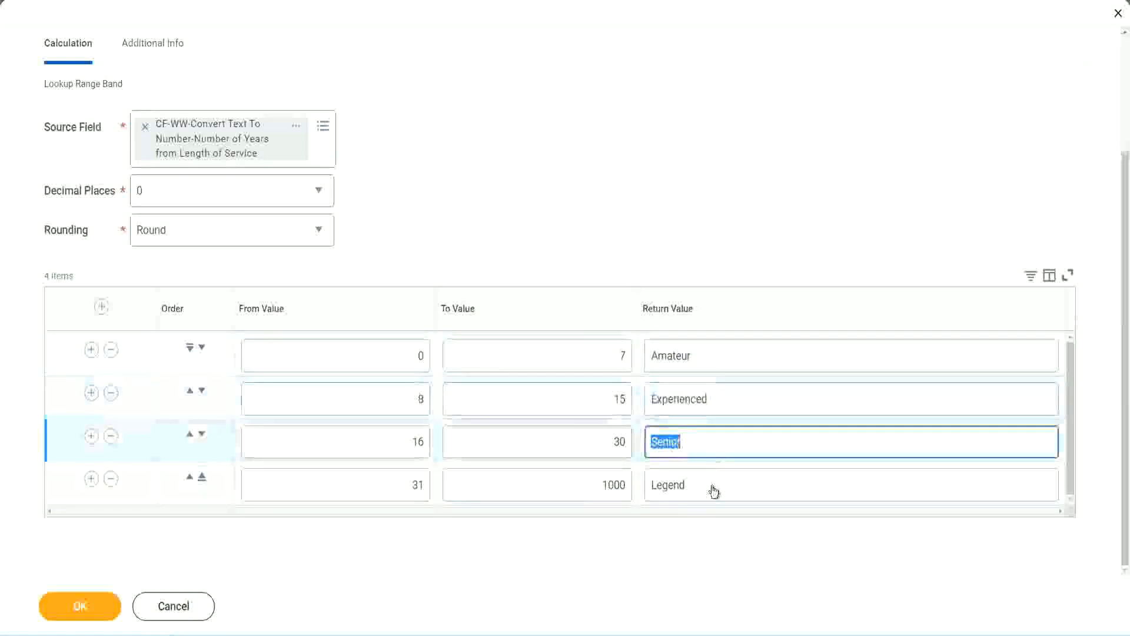
double_click(711, 486)
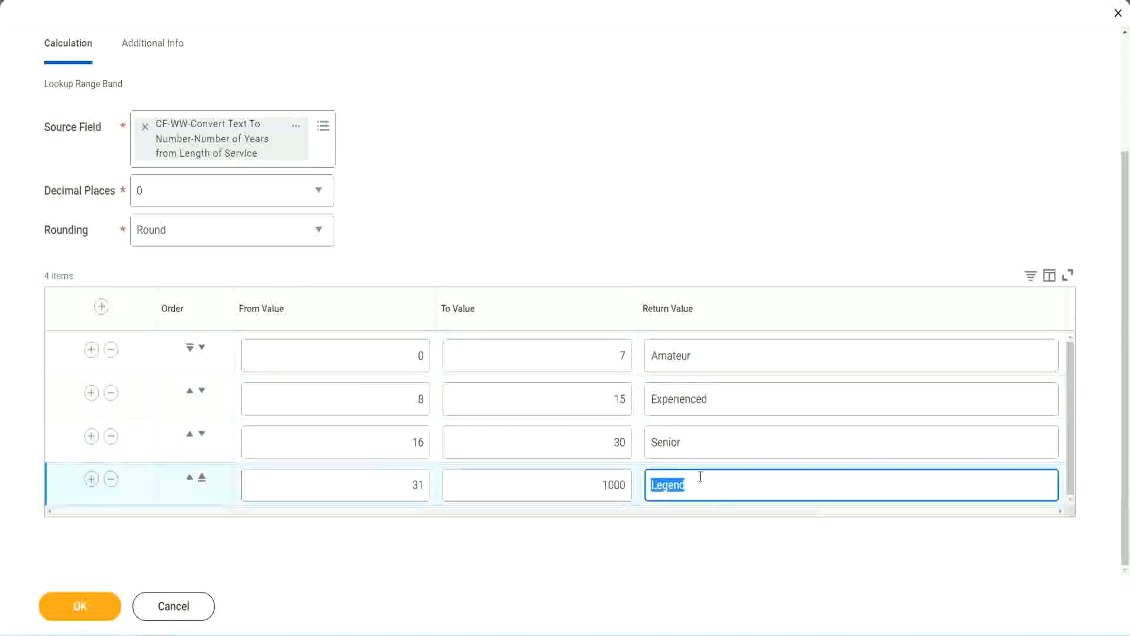
double_click(360, 358)
double_click(578, 347)
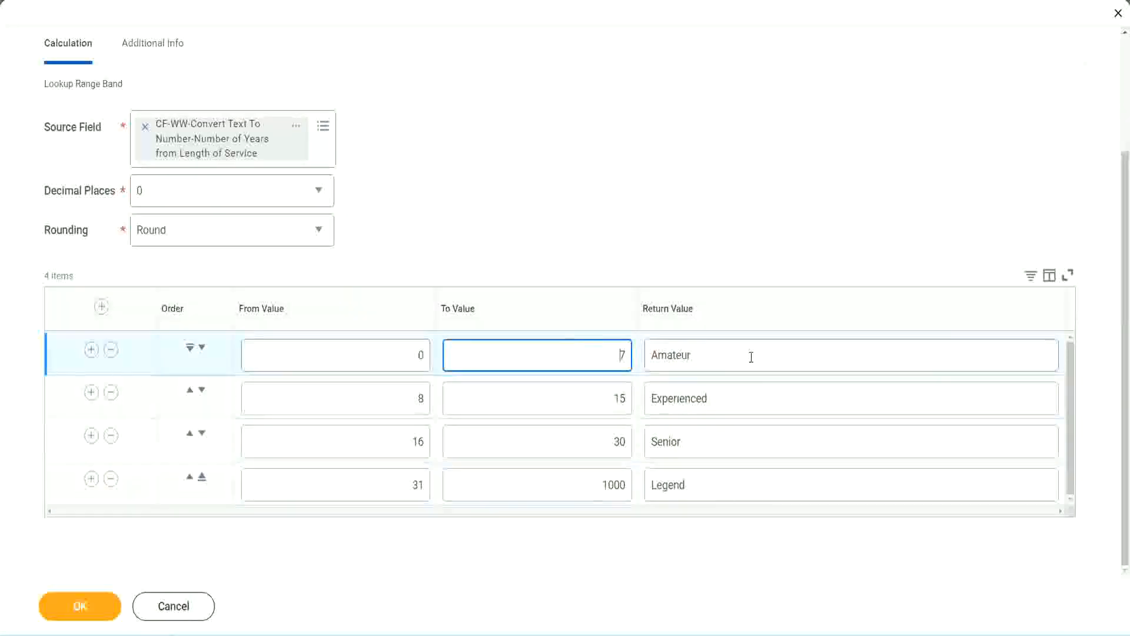
double_click(752, 356)
double_click(732, 397)
double_click(719, 450)
double_click(711, 484)
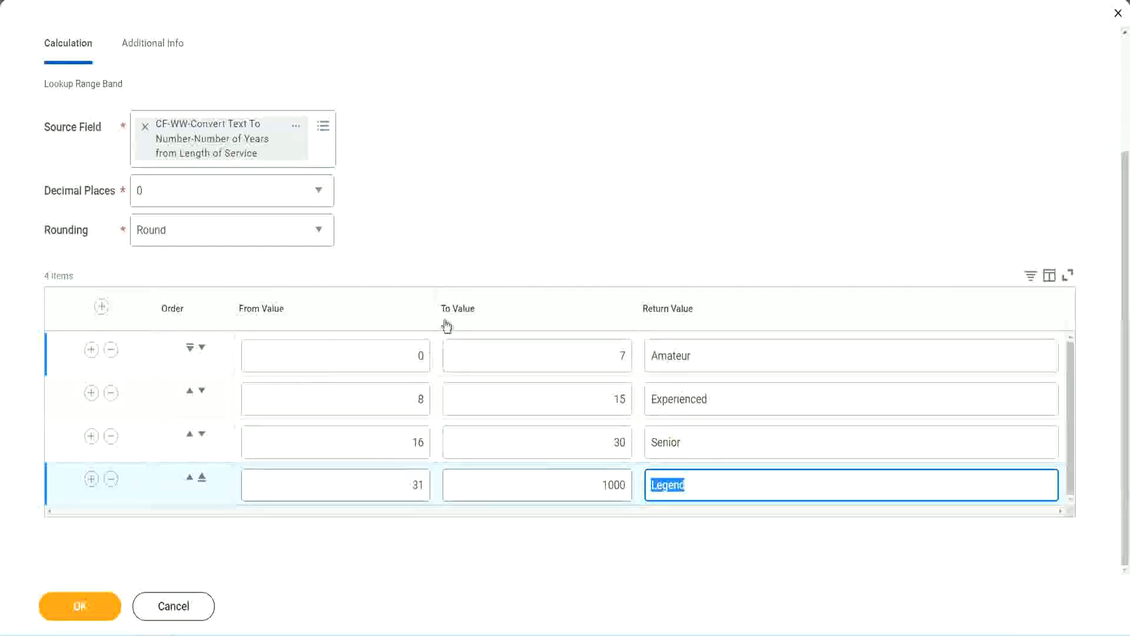
click(524, 248)
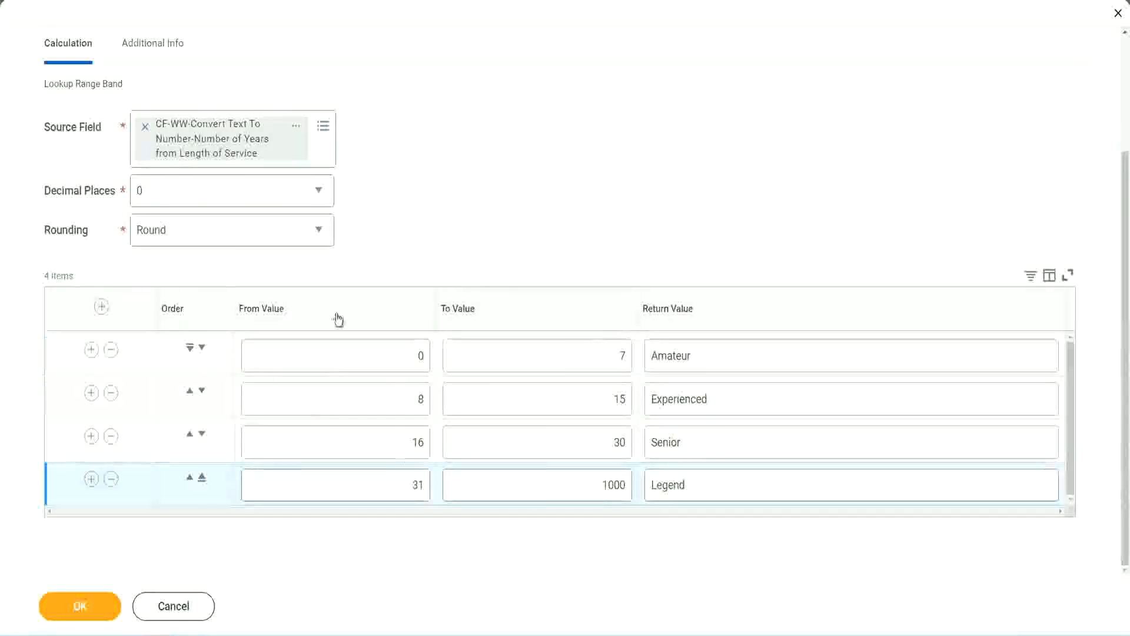
Save the Lookup Range Band calculated field and copy its name from the save confirmation.
click(78, 605)
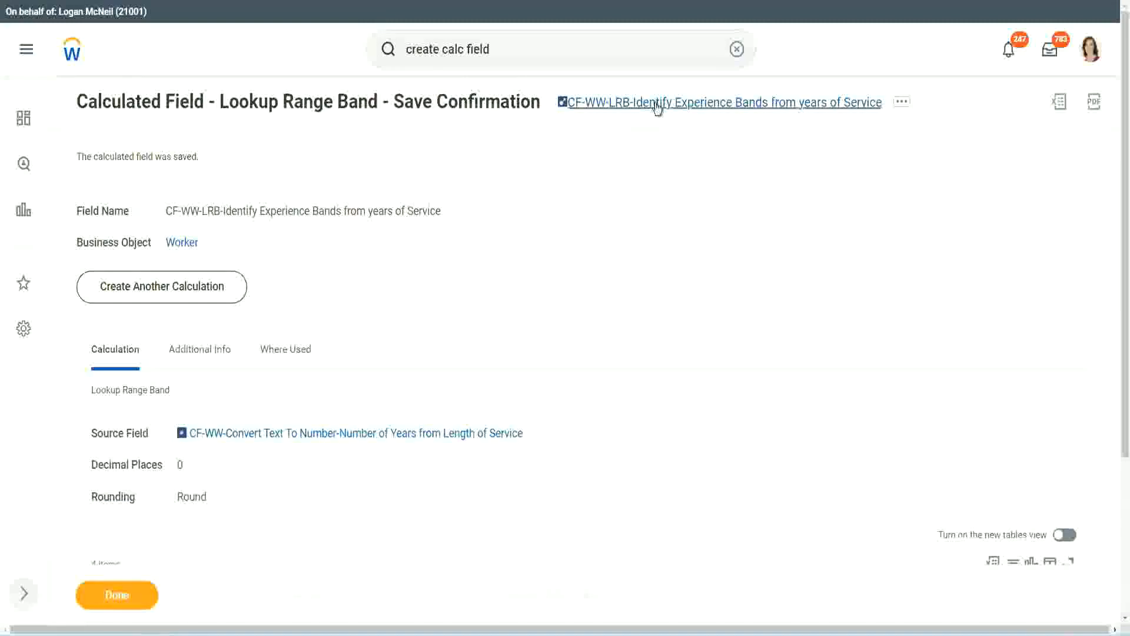
right_click(655, 109)
click(671, 171)
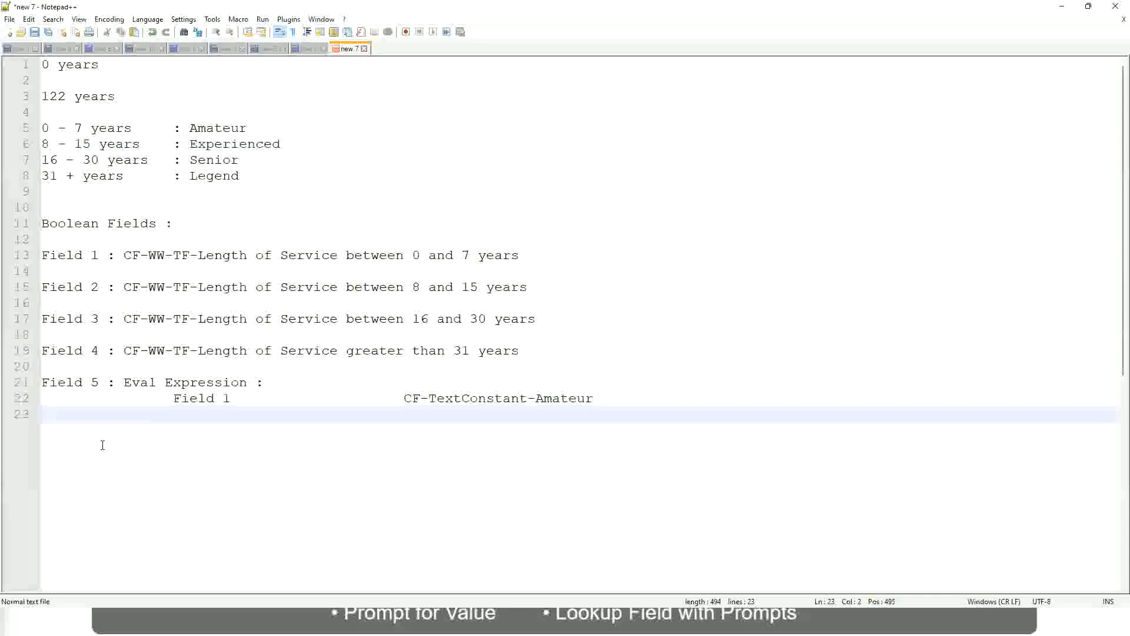
Add the amount "10,000 USD" to the notes a few blank lines below the Eval Expression entry.
key(Return)
key(Return)
key(Return)
key(BackSpace)
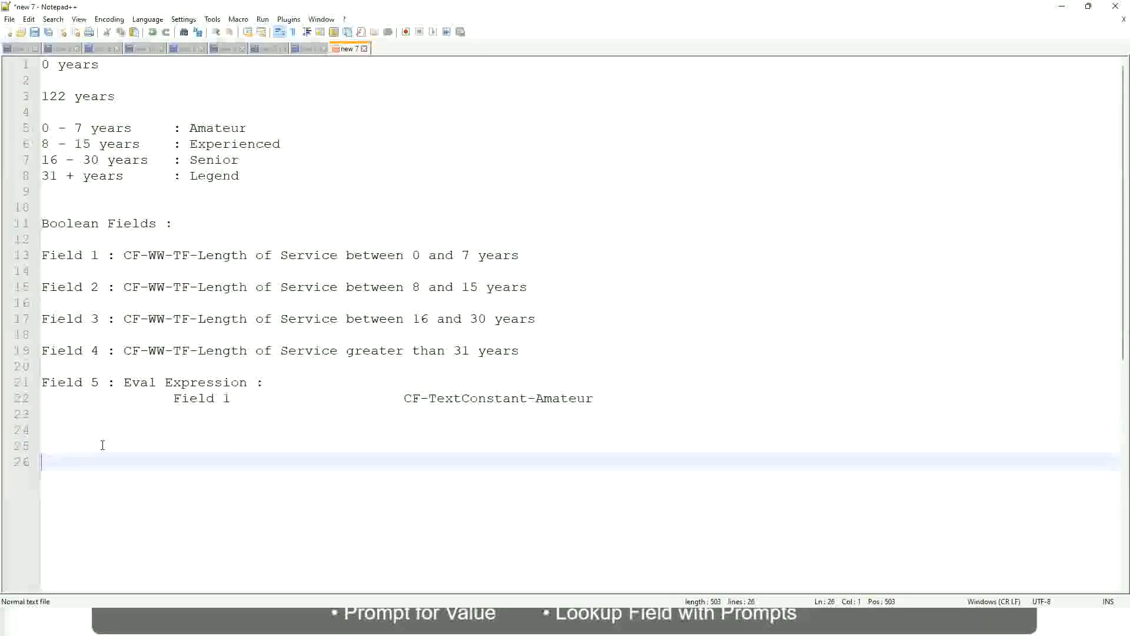
text(10,000 USD)
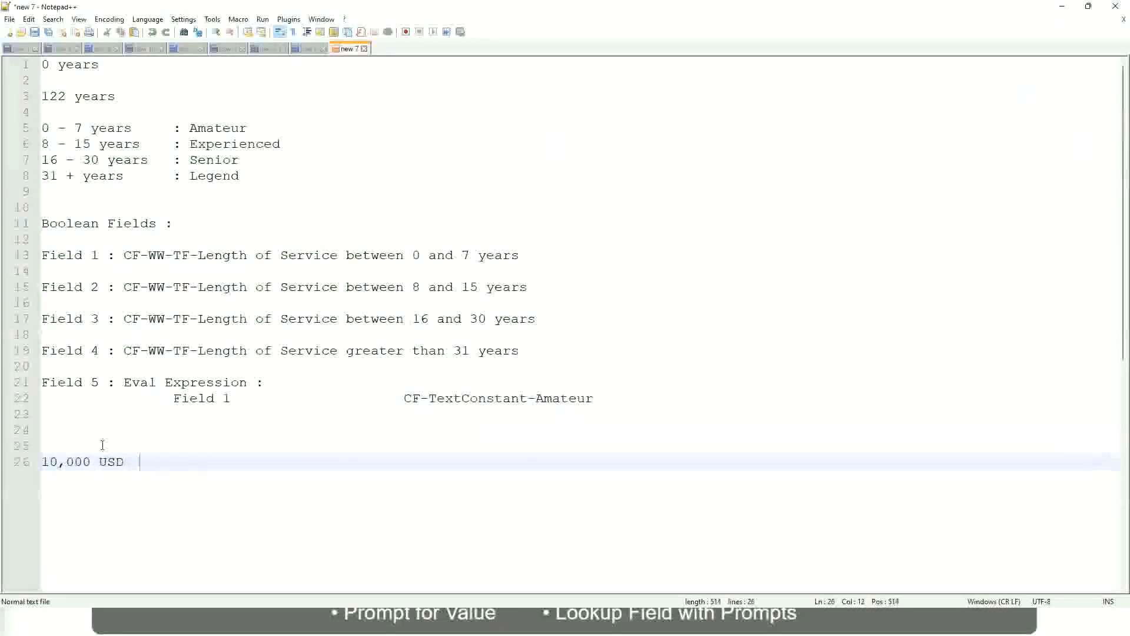
Add "1,000,000 USD" as the upper amount on the same line as 10,000 USD, set well apart from it.
key(Tab)
key(Tab)
key(Tab)
key(Tab)
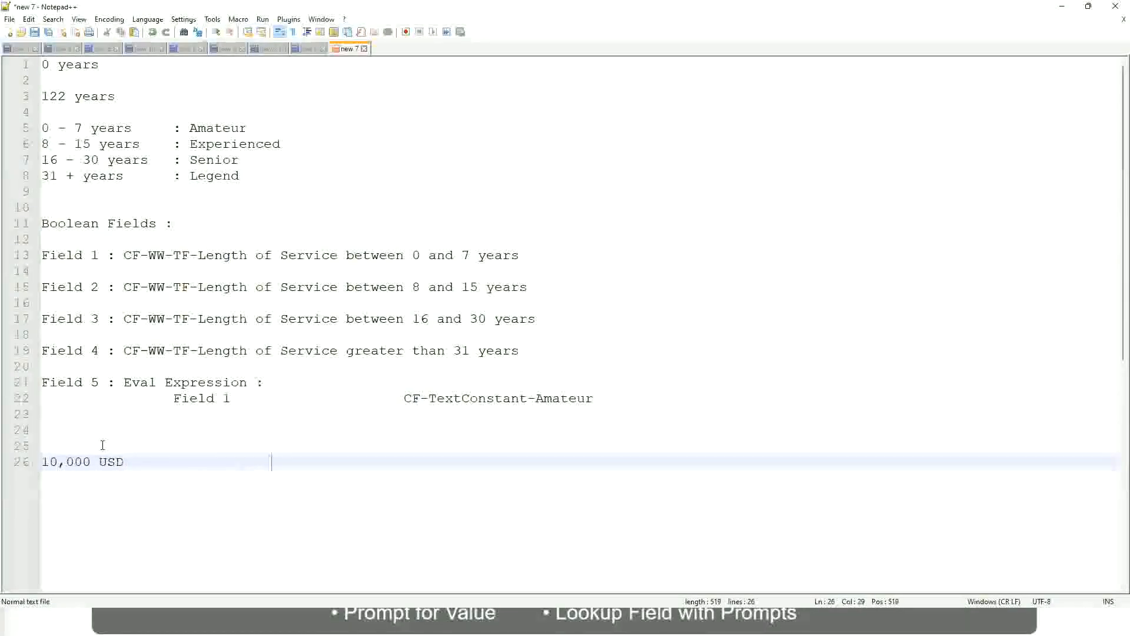
text(1,000,000)
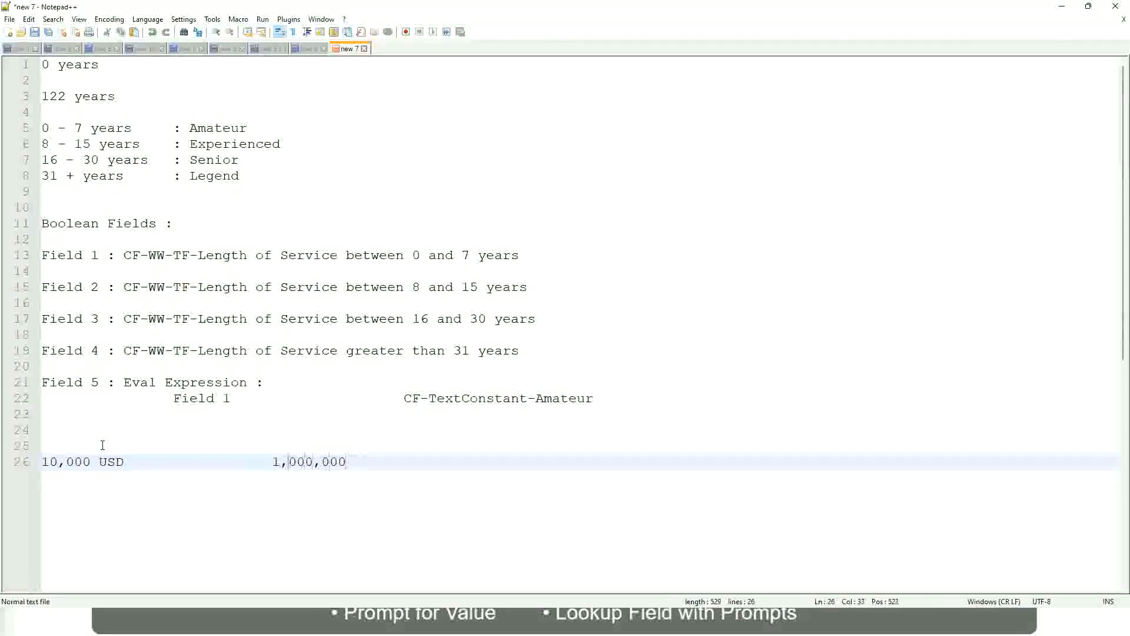
key(Left)
key(Left)
key(Left)
key(Left)
key(Left)
key(Right)
key(Right)
key(Right)
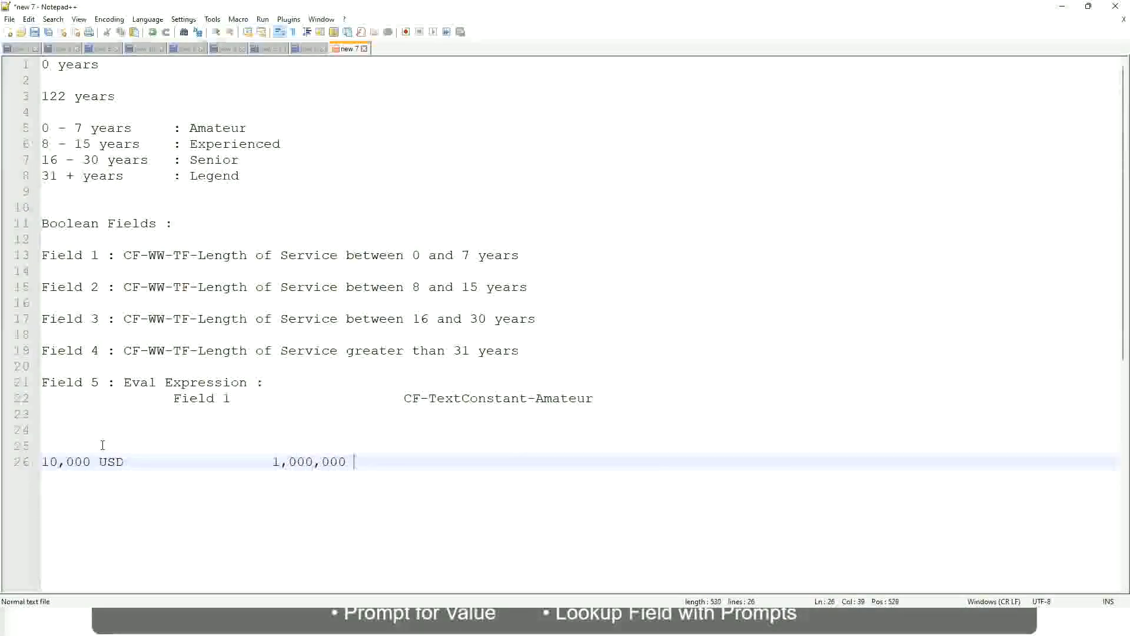
text(USD)
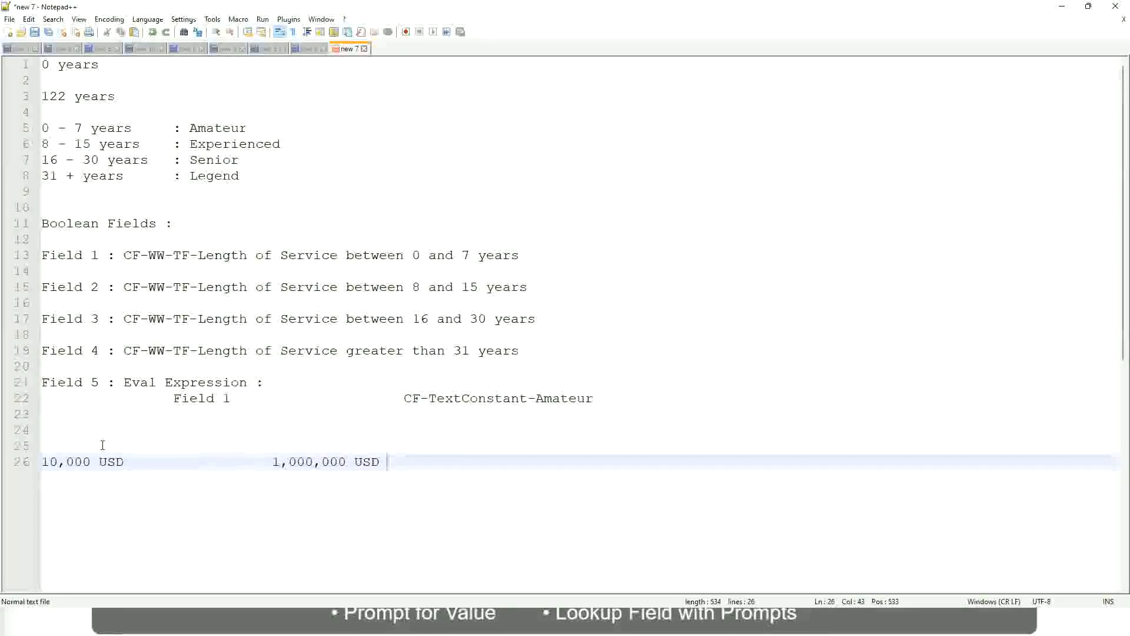
Note the first amount band as "10 - 50,000 : Low", leaving one blank line below the USD amounts.
key(Return)
key(Return)
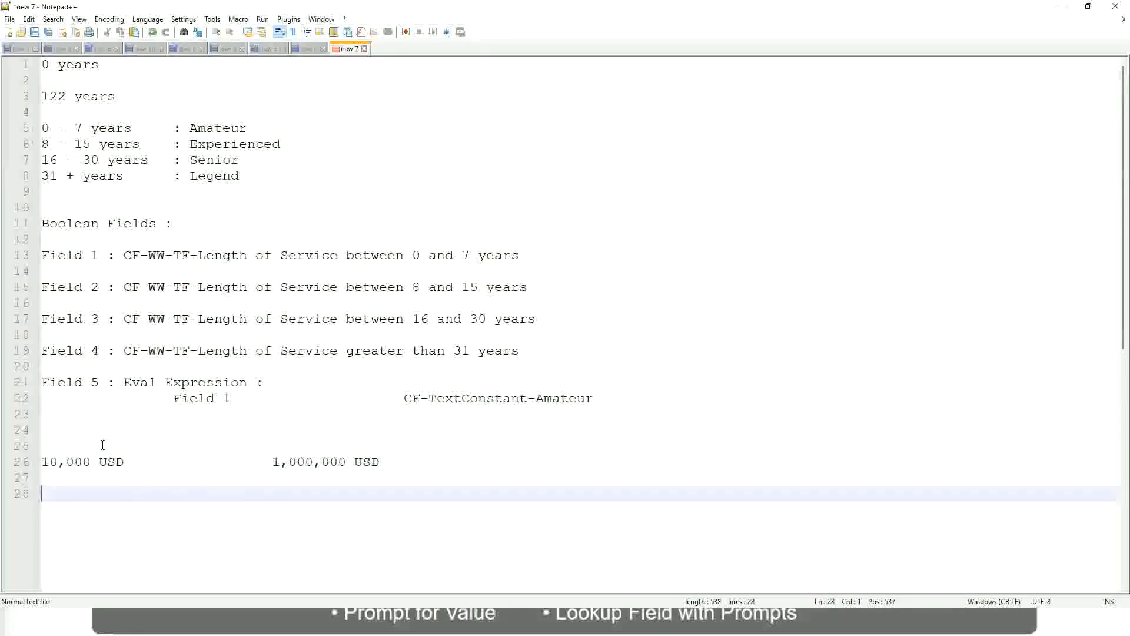
text(10 - 50,000)
key(Tab)
key(Tab)
key(Tab)
key(Tab)
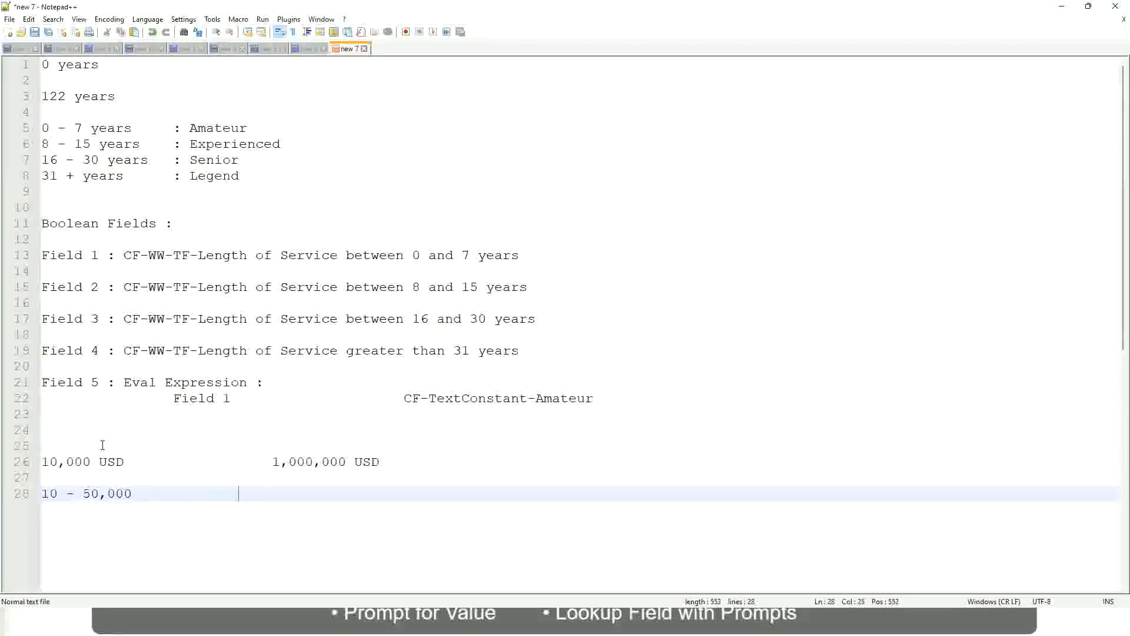
text(: Low)
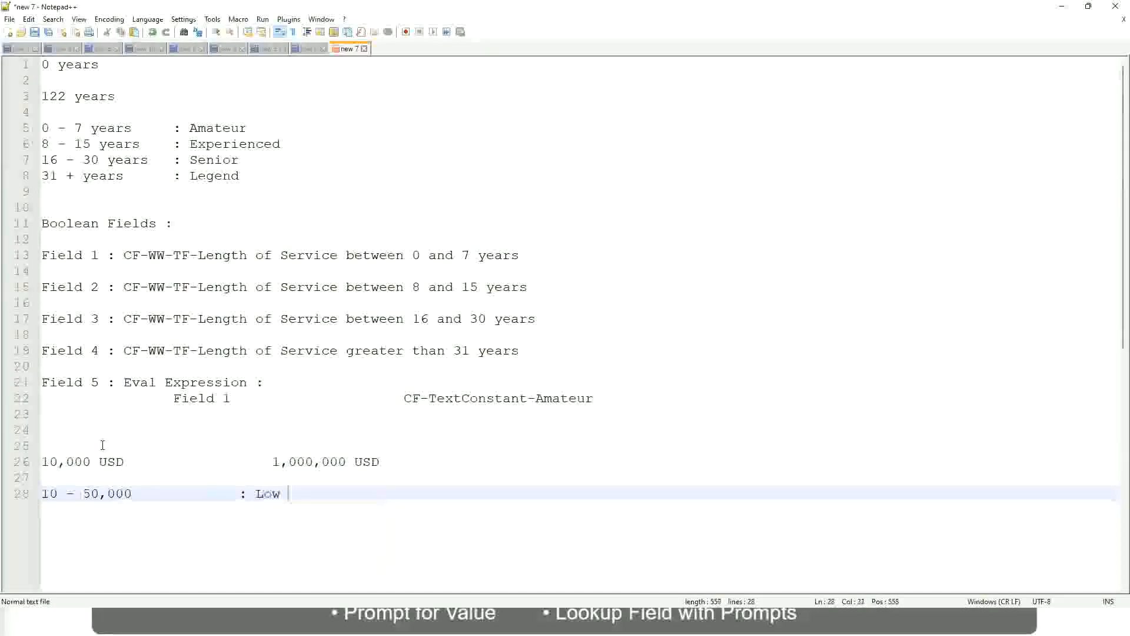
Note the second amount band as "50,001 - 150,000 : Medium" directly below the Low band, aligning the labels.
key(Return)
key(Return)
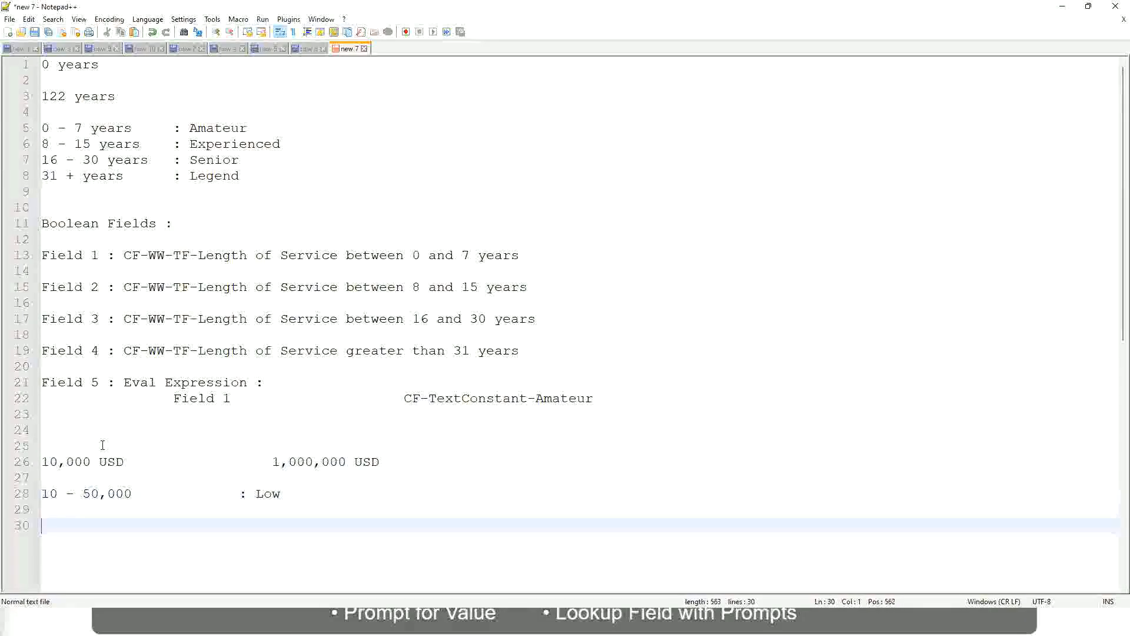
key(Up)
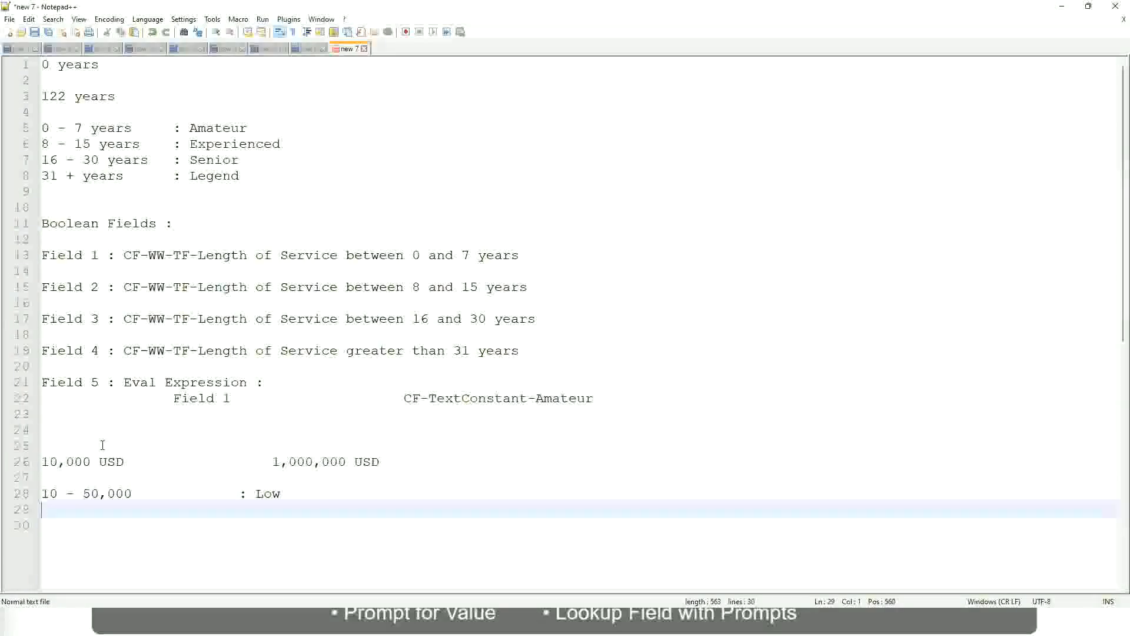
text(50,001 )
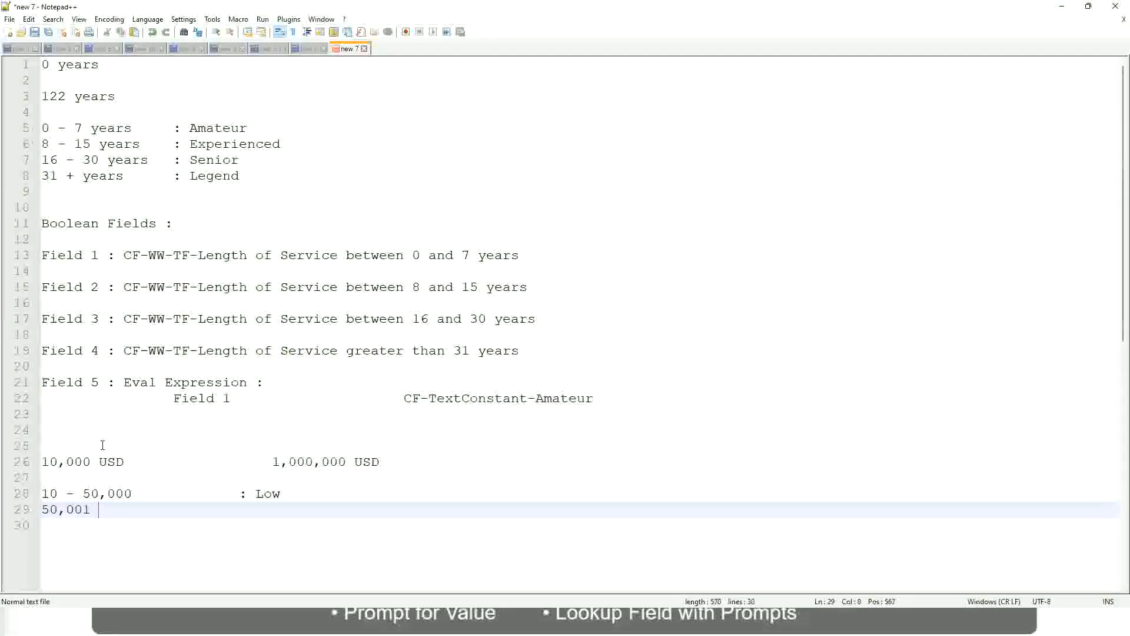
text(- 150,000)
key(Tab)
key(Tab)
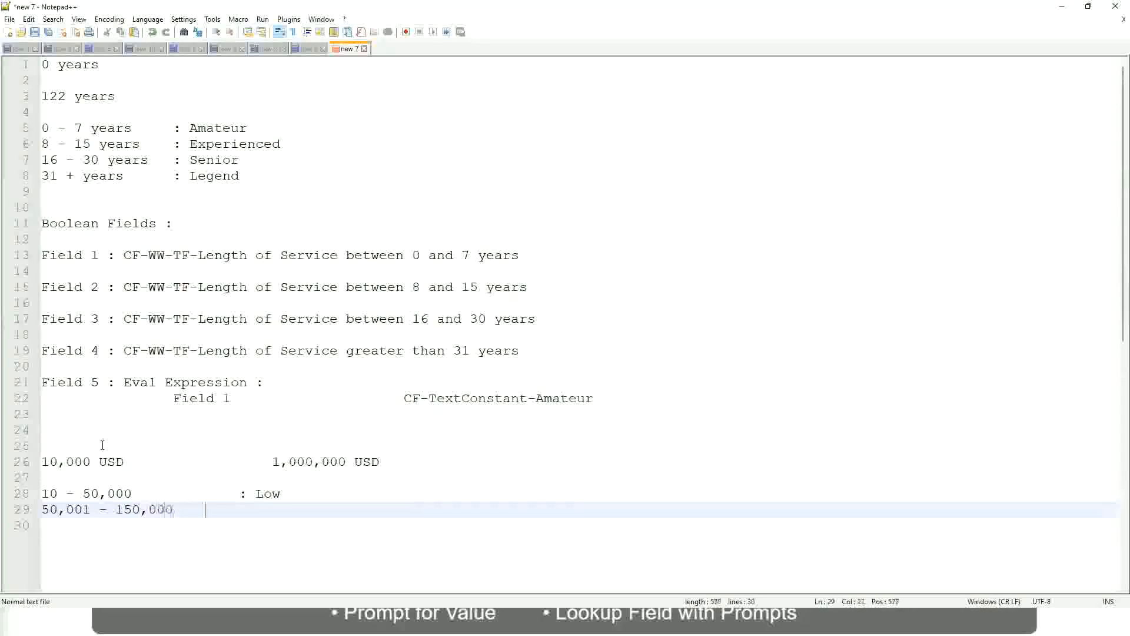
text(: Med)
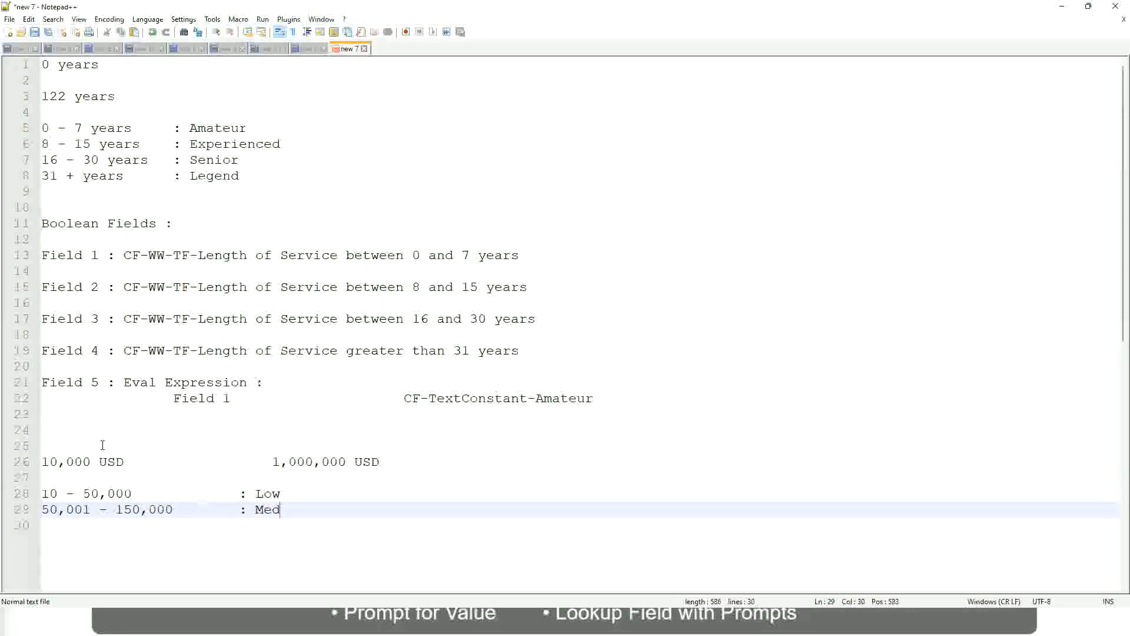
text(ium)
Note the third amount band as "> 150,000 : High" directly below the Medium band, aligning the labels.
key(Return)
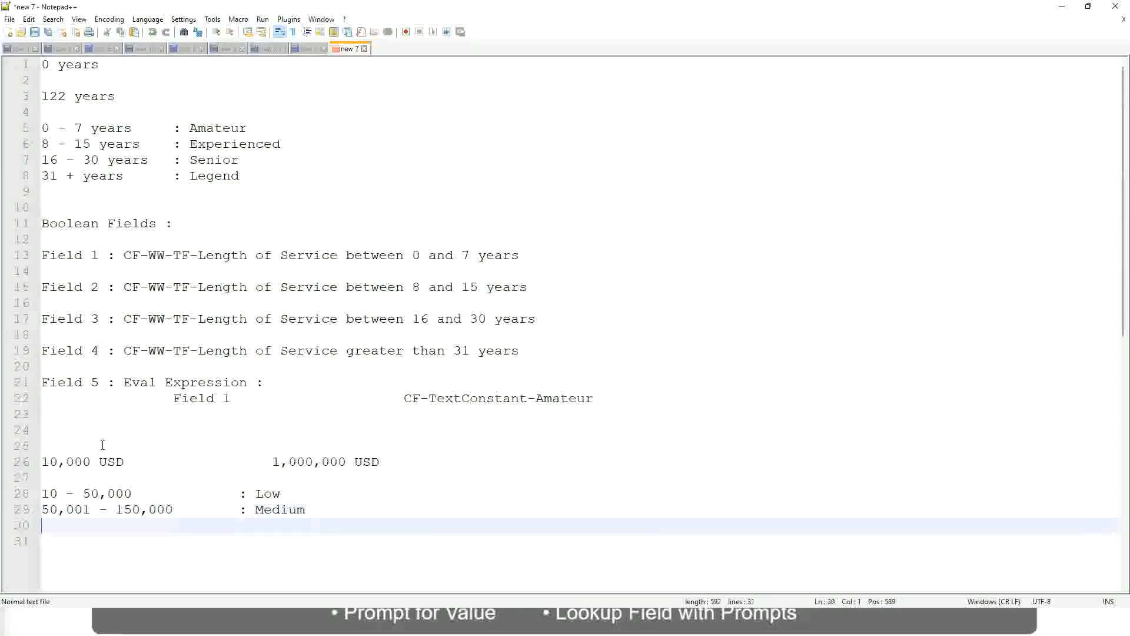
text(> 150,000)
key(Tab)
key(Tab)
key(Tab)
key(Tab)
text(: High)
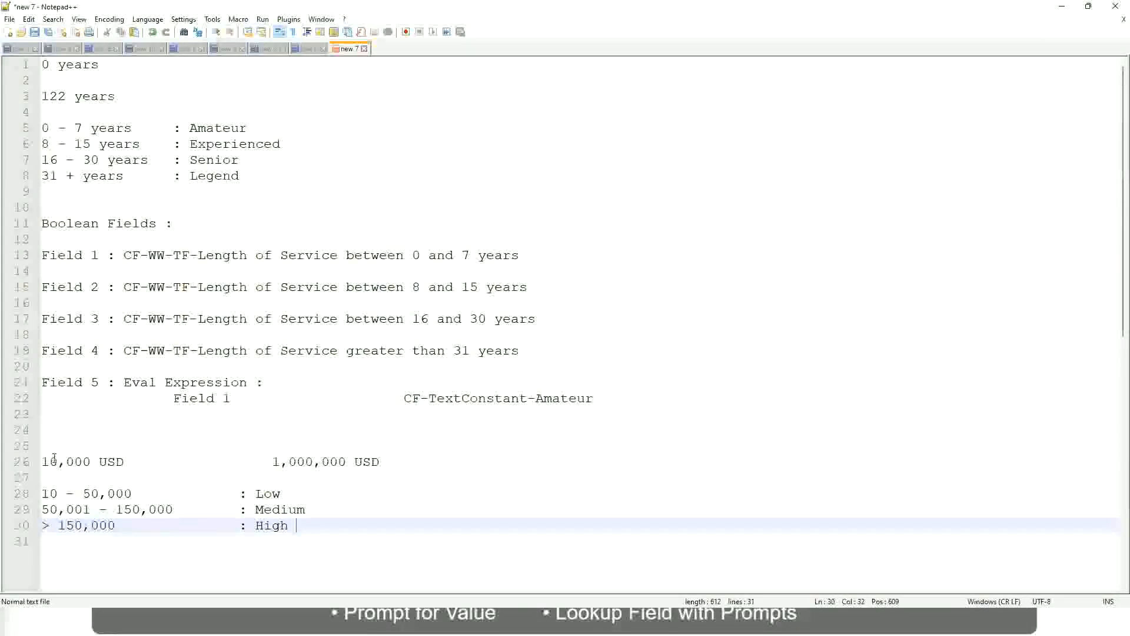
Review the lowest and highest USD amounts against the Low, Medium and High bands in the notes.
click(35, 462)
click(35, 462)
click(49, 461)
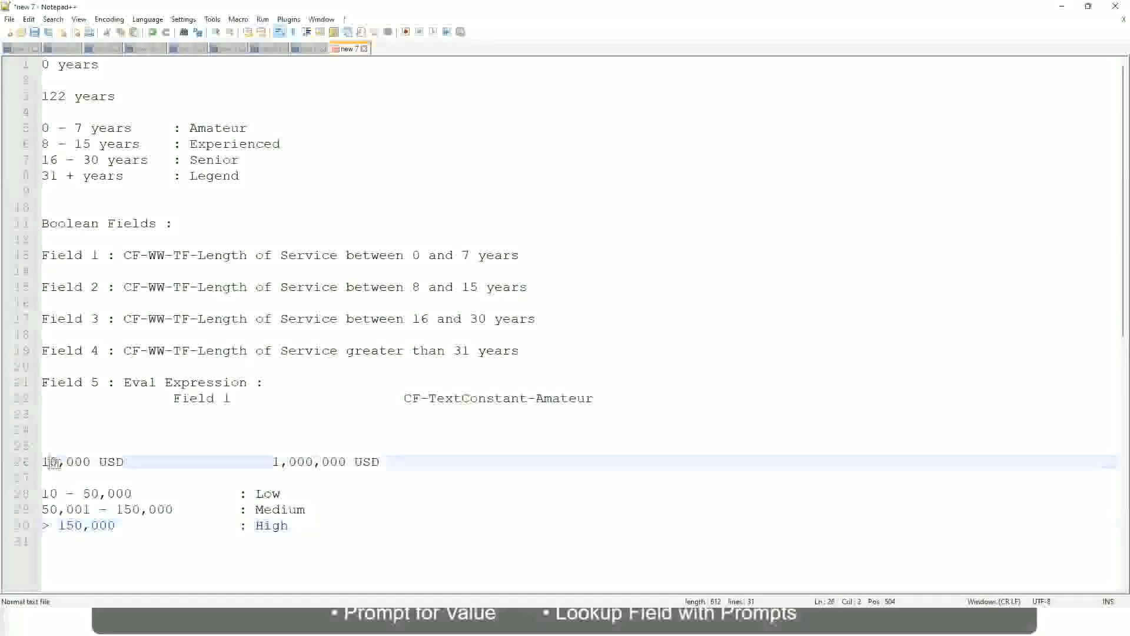
double_click(338, 461)
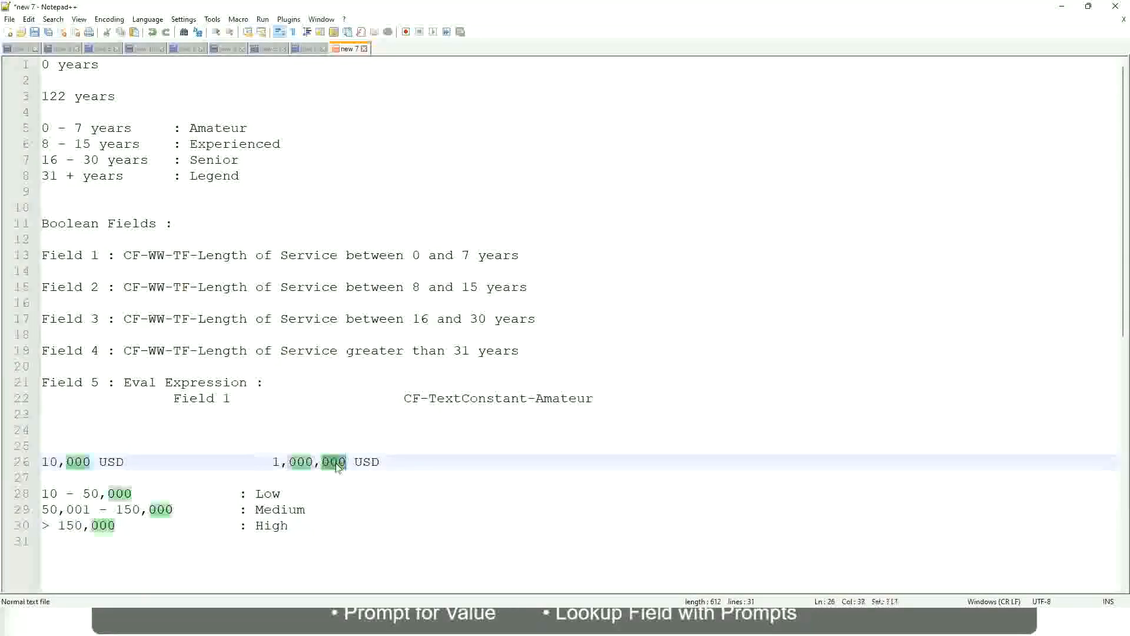
click(208, 510)
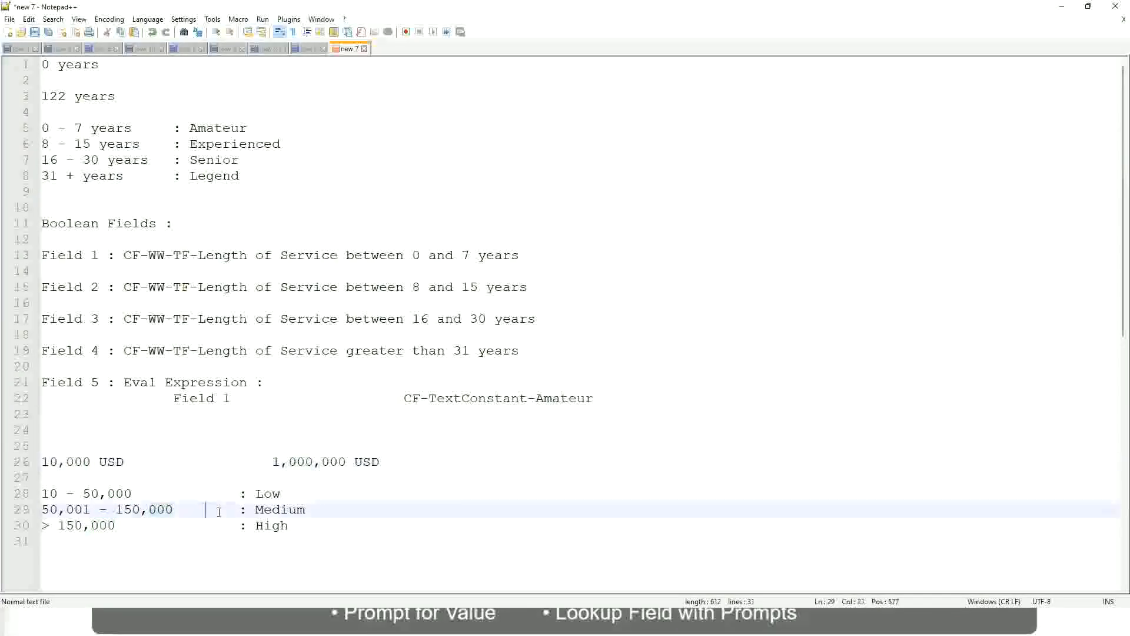
click(35, 461)
click(349, 463)
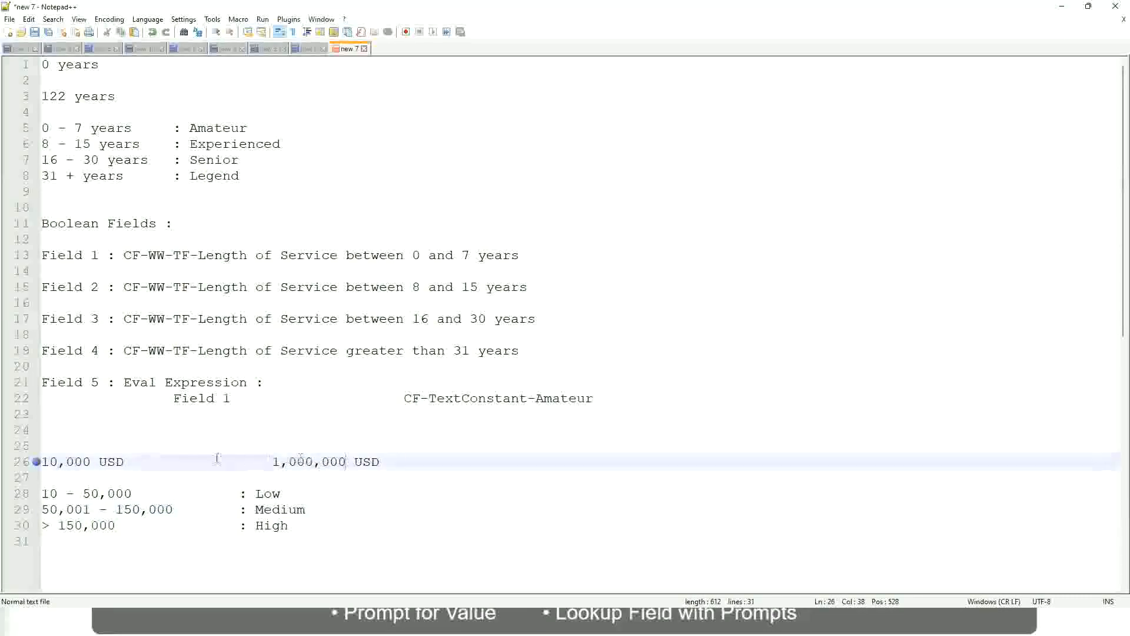
click(272, 493)
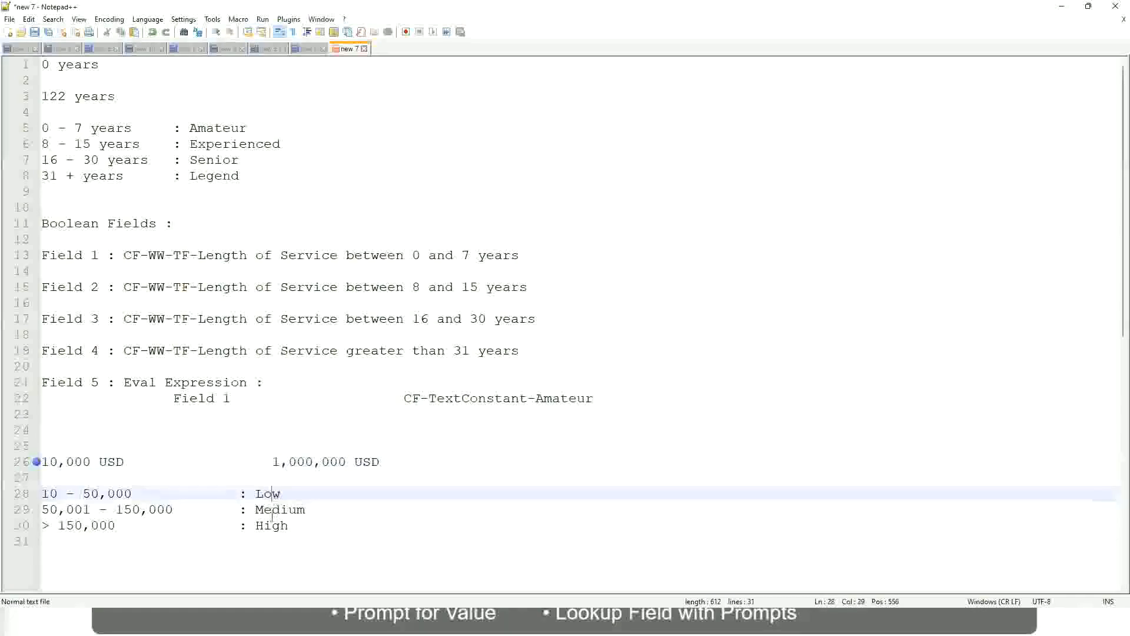
click(272, 528)
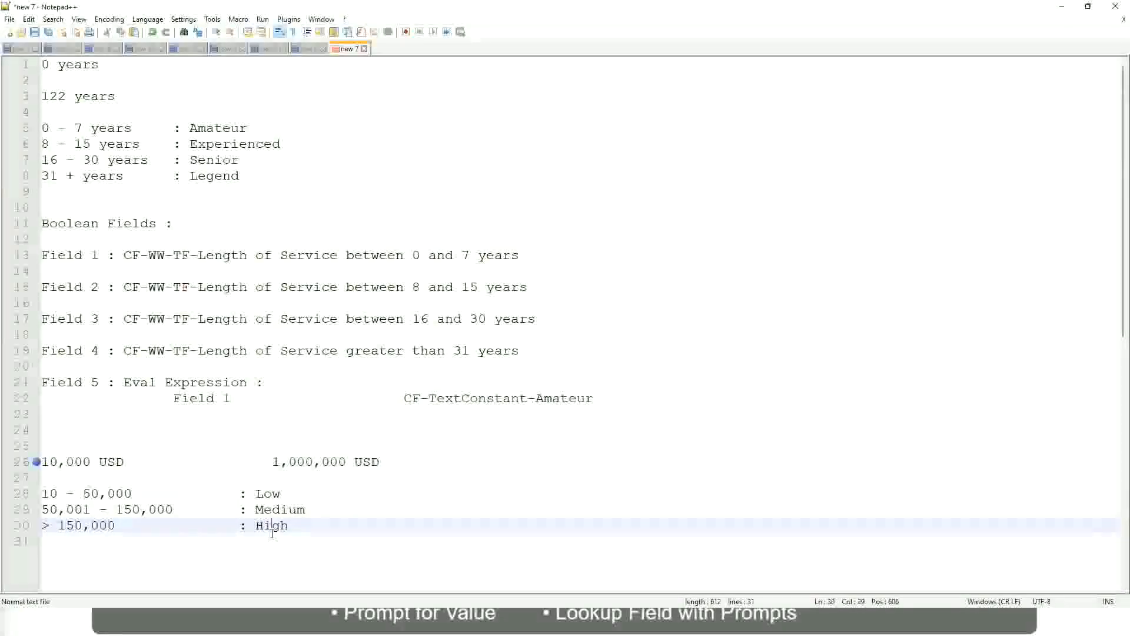
click(165, 478)
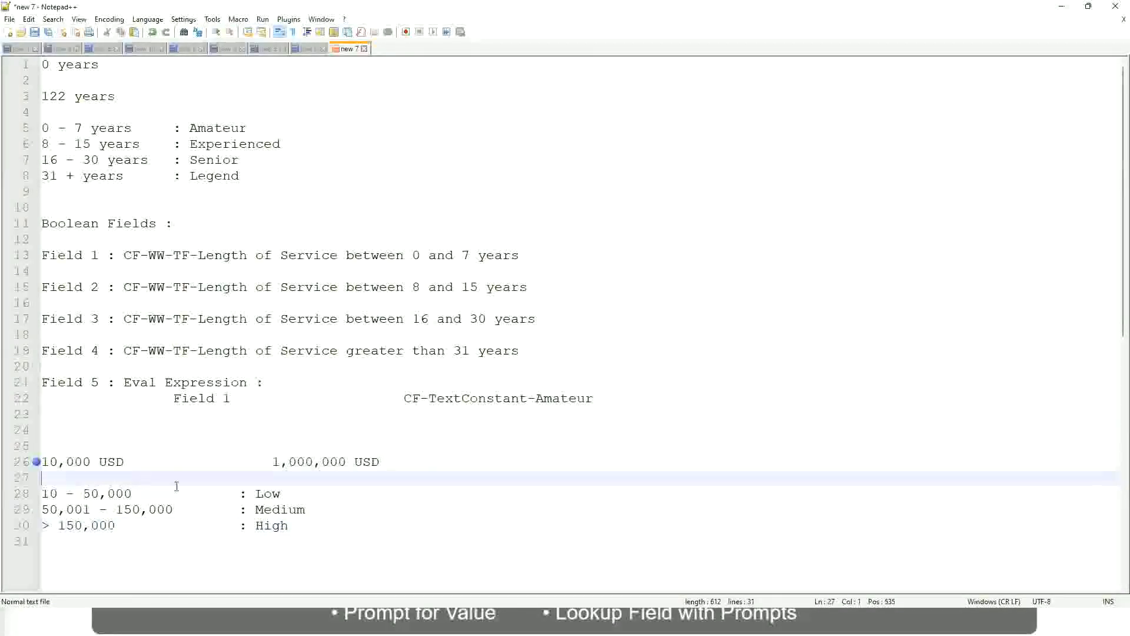
click(292, 524)
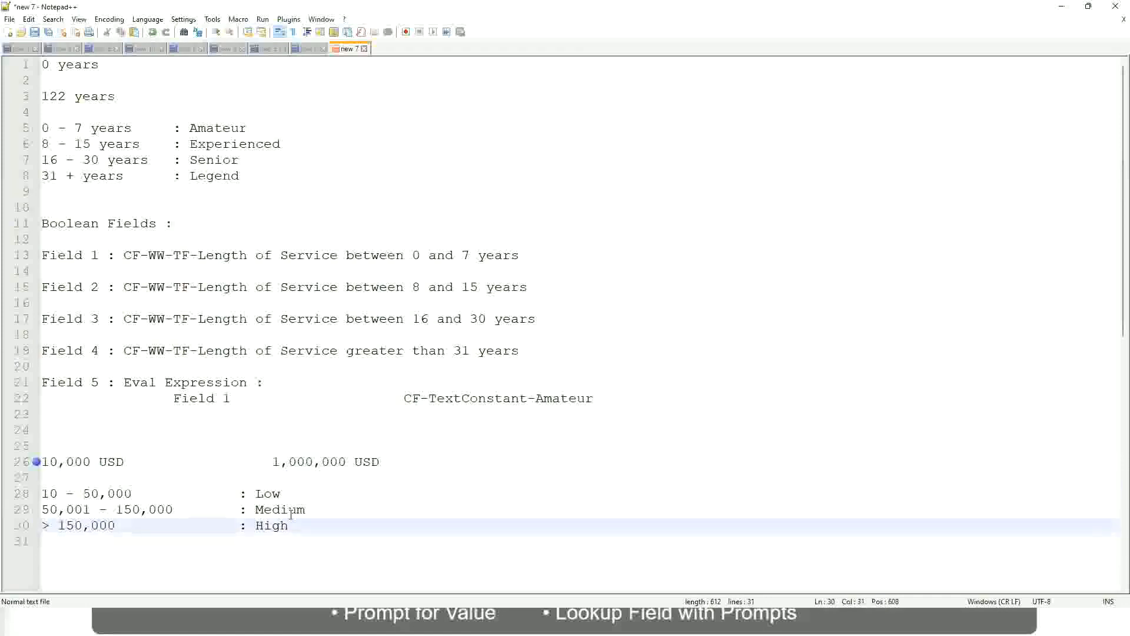